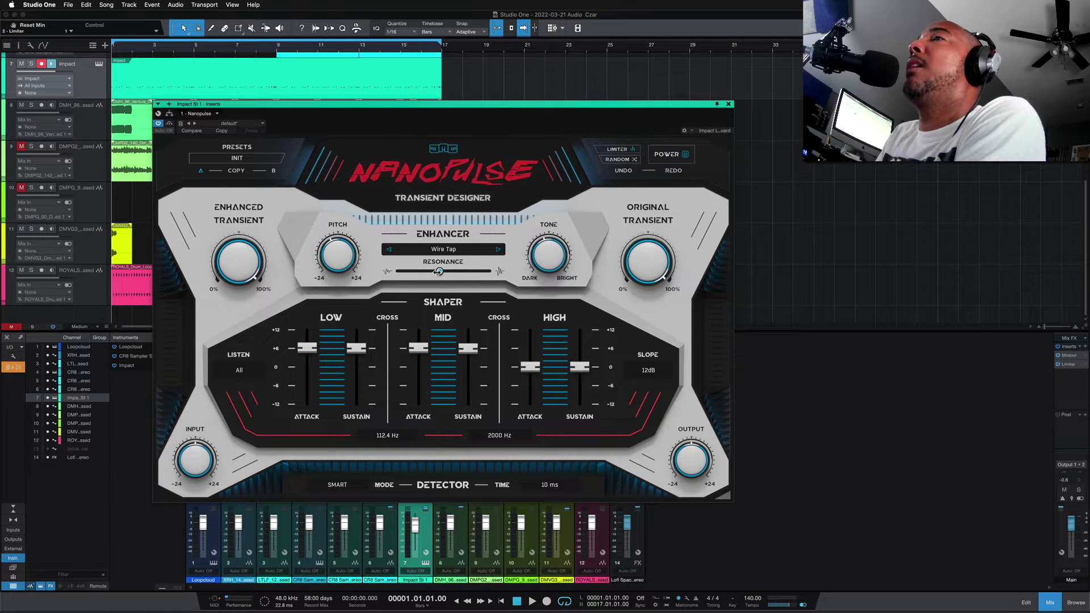
Step: Examine the available enhancer types, detector modes and listen options in Nanopulse
click(448, 250)
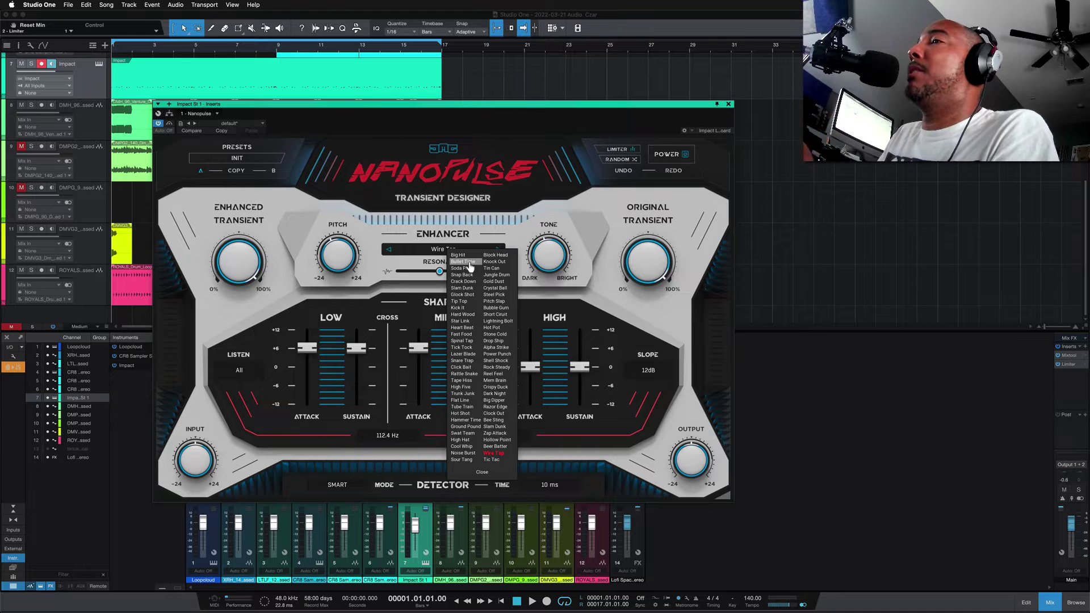
click(485, 239)
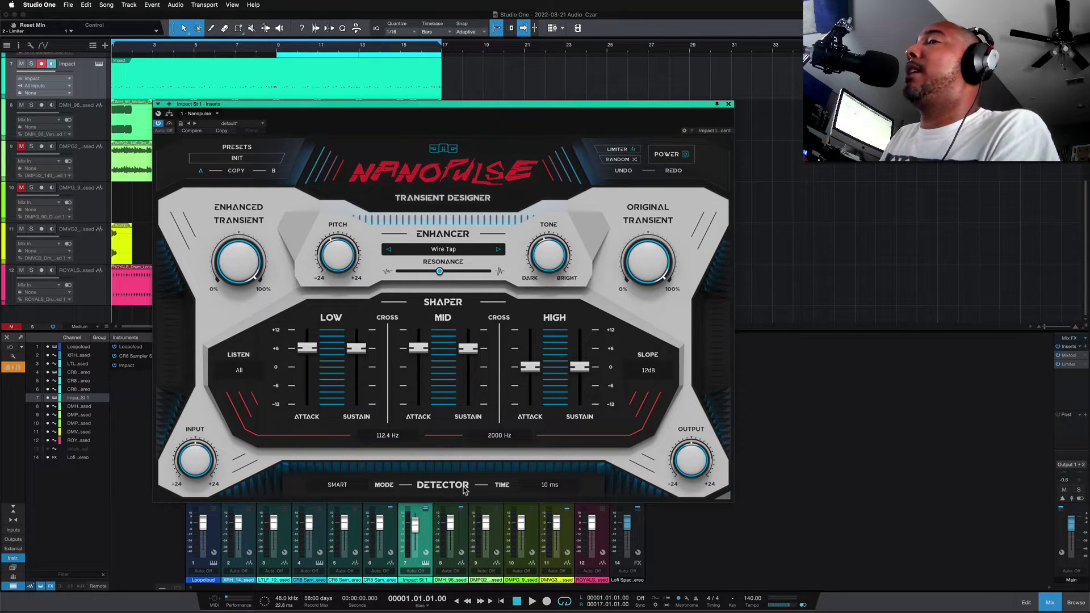
click(345, 488)
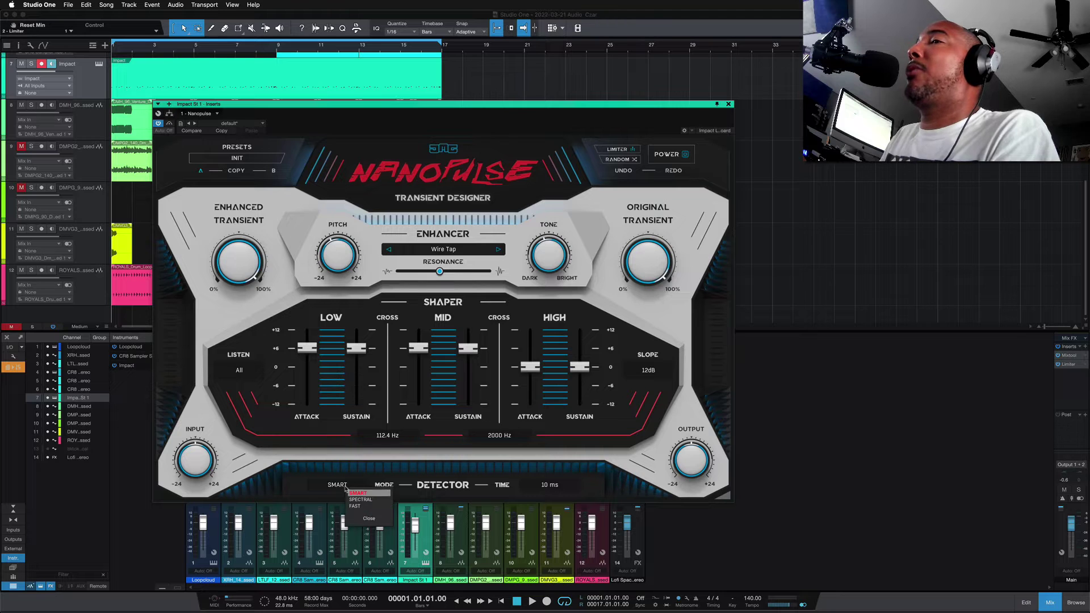
click(389, 482)
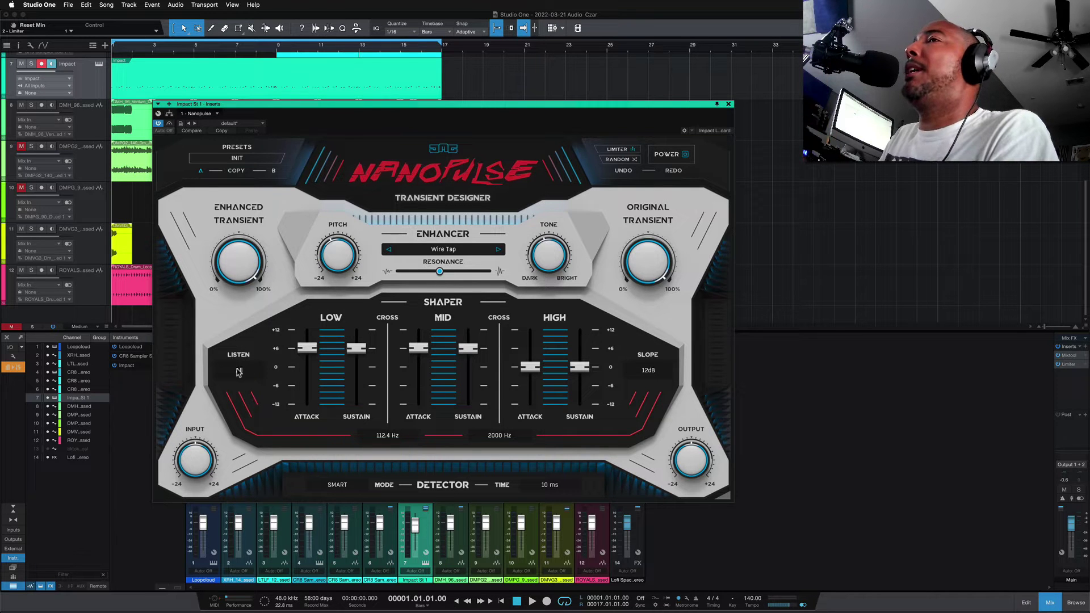
click(239, 371)
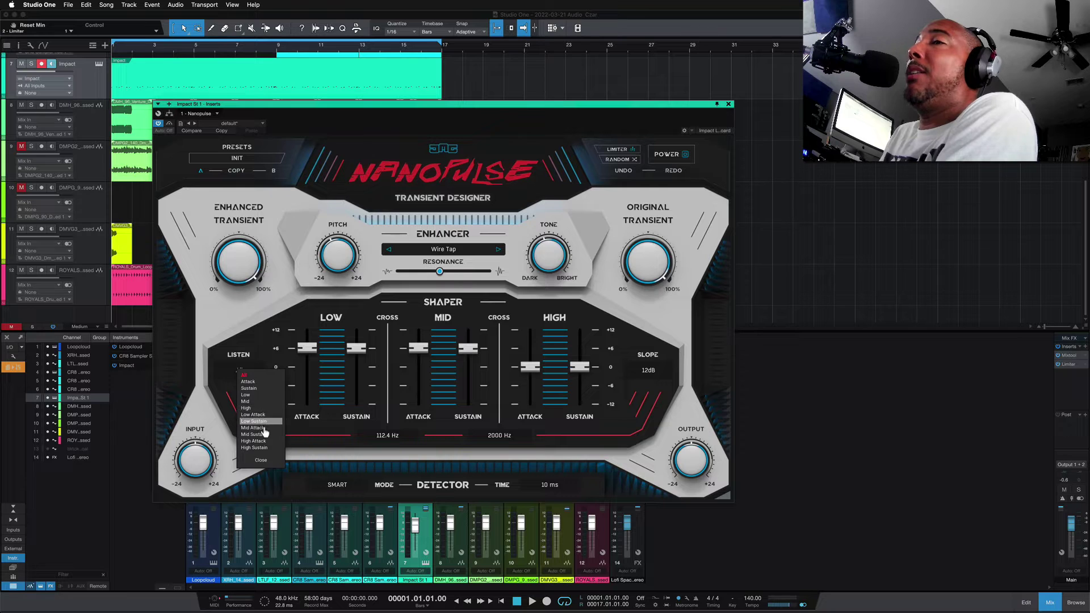
click(263, 340)
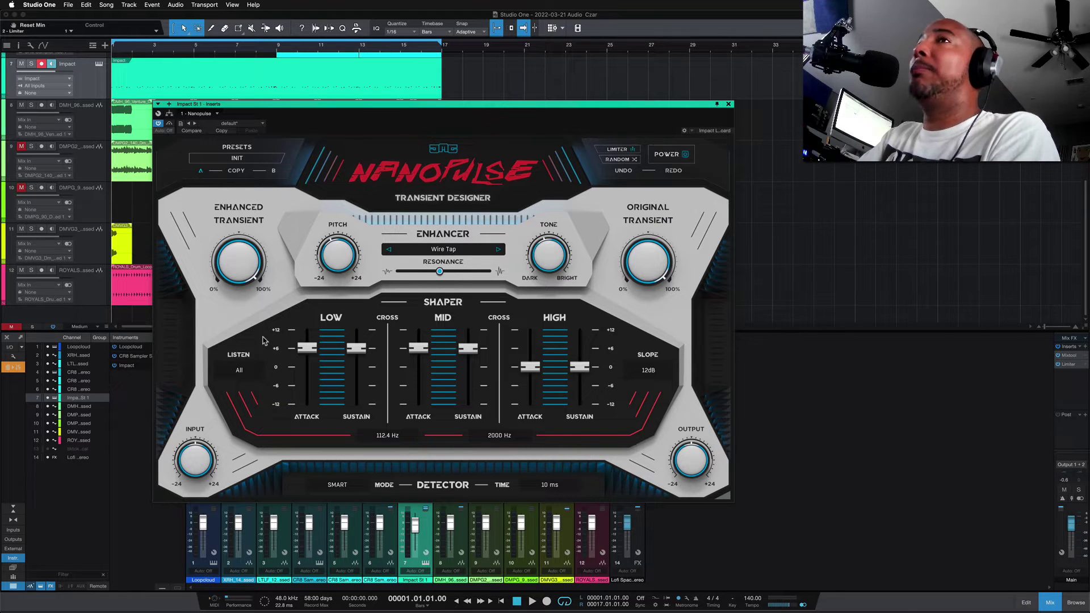
Step: Play the song while trying the enhancer's pitch and tone, brightening the tone and settling the resonance just above its midpoint
key(space)
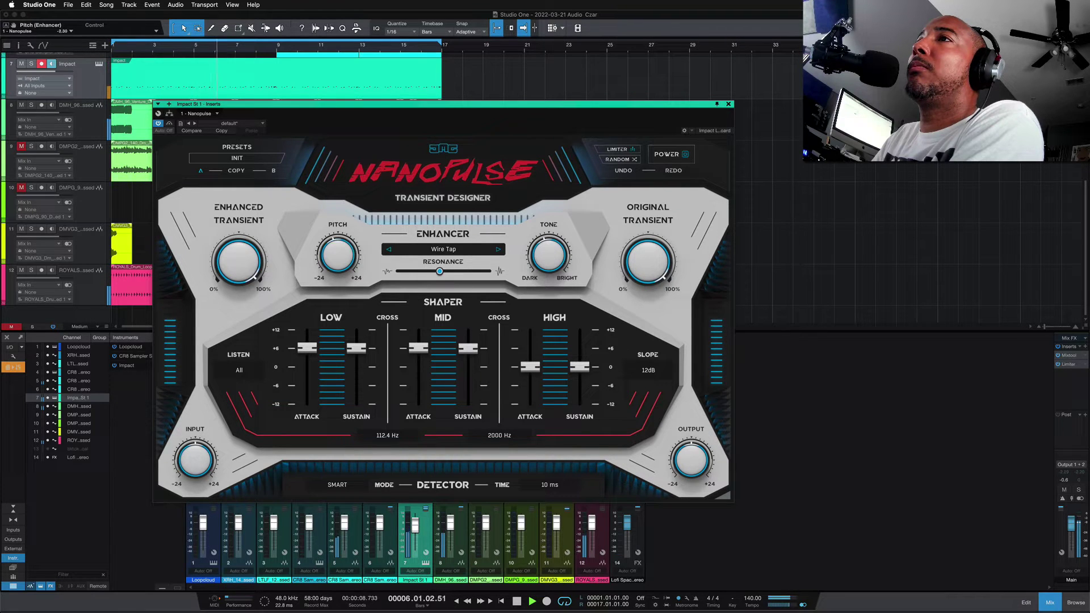
mouse_move(338, 255)
mouse_down()
mouse_move(338, 281)
mouse_move(338, 241)
mouse_up()
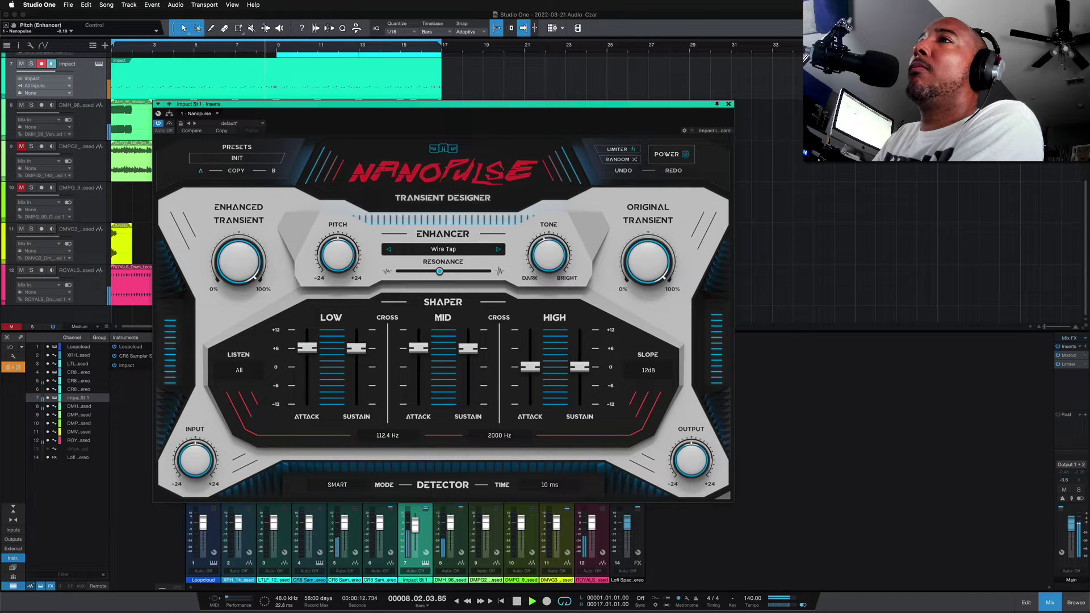
mouse_move(548, 255)
mouse_down()
mouse_move(548, 240)
mouse_move(549, 275)
mouse_up()
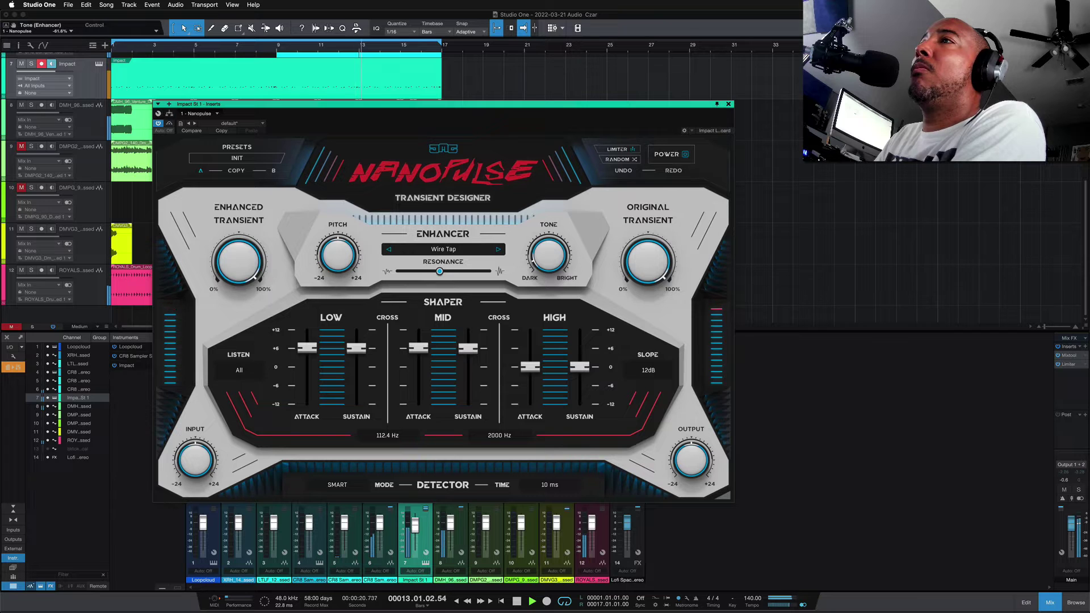
drag(439, 271, 484, 271)
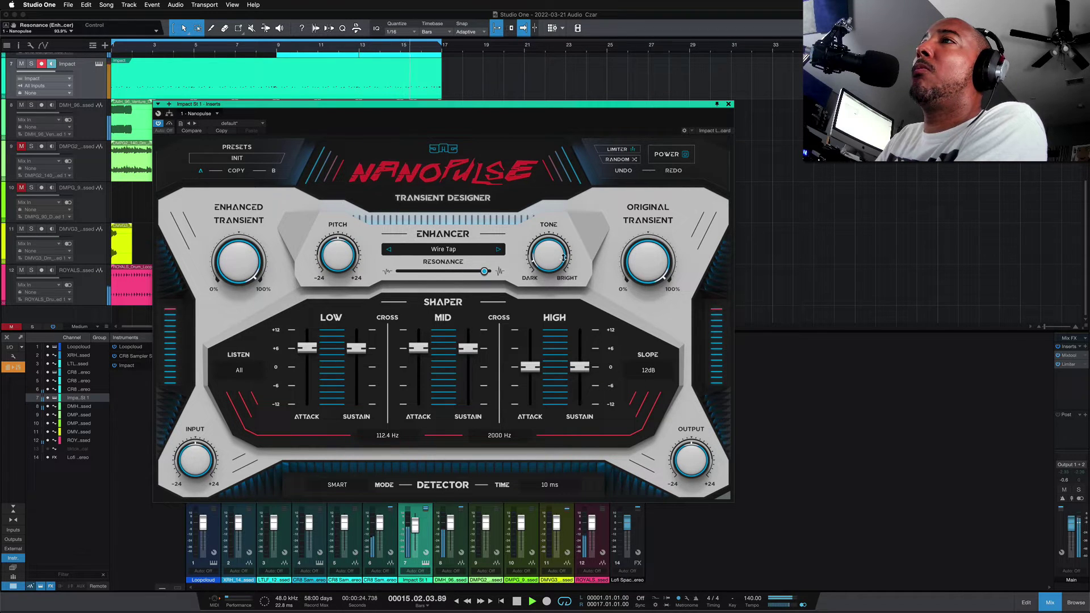
drag(549, 256, 549, 238)
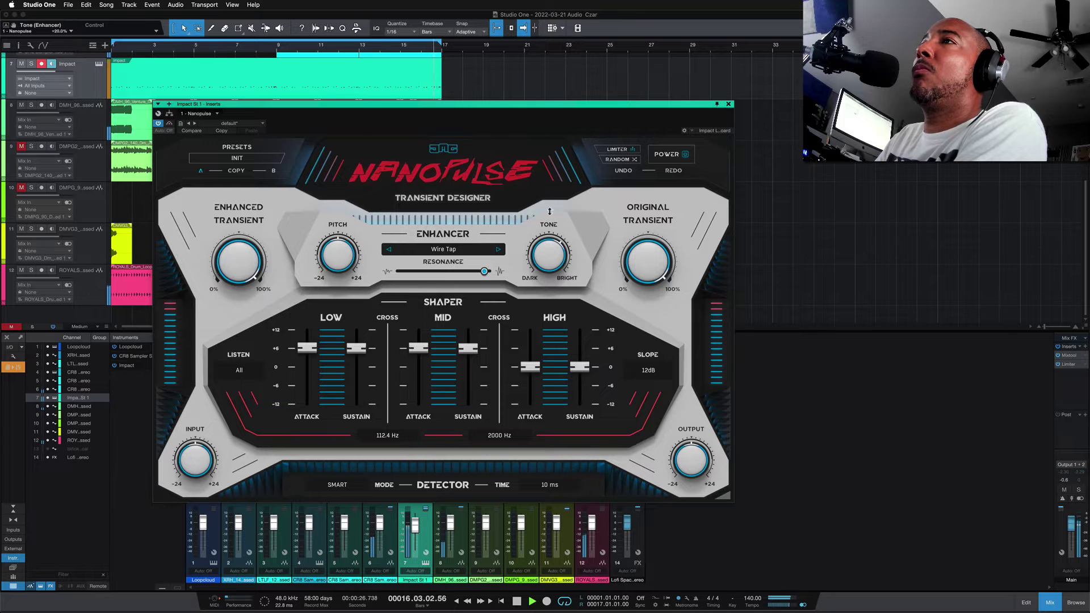
drag(488, 271, 445, 271)
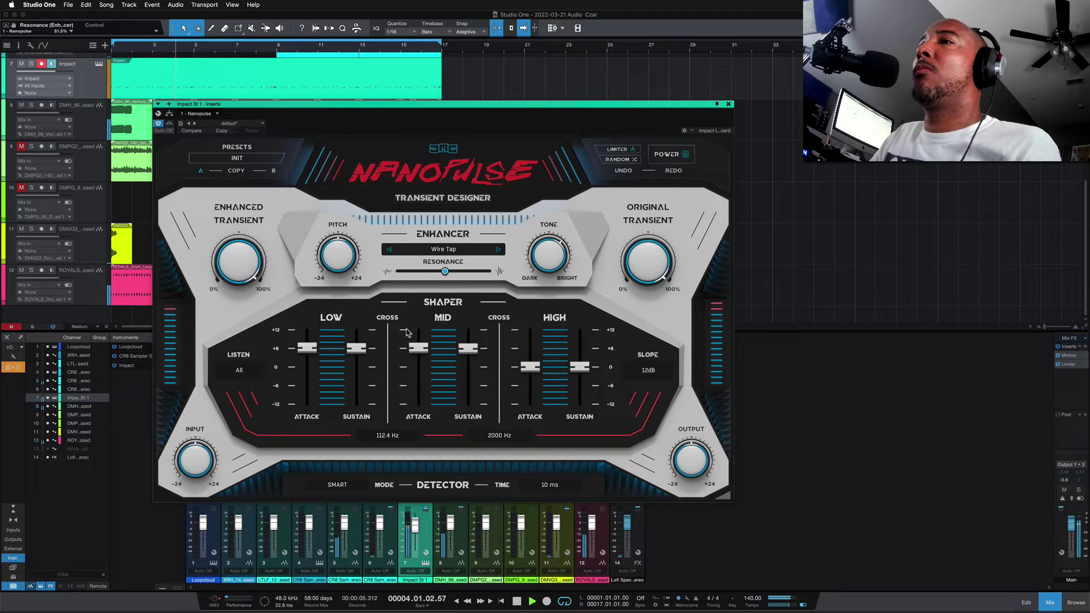
key(space)
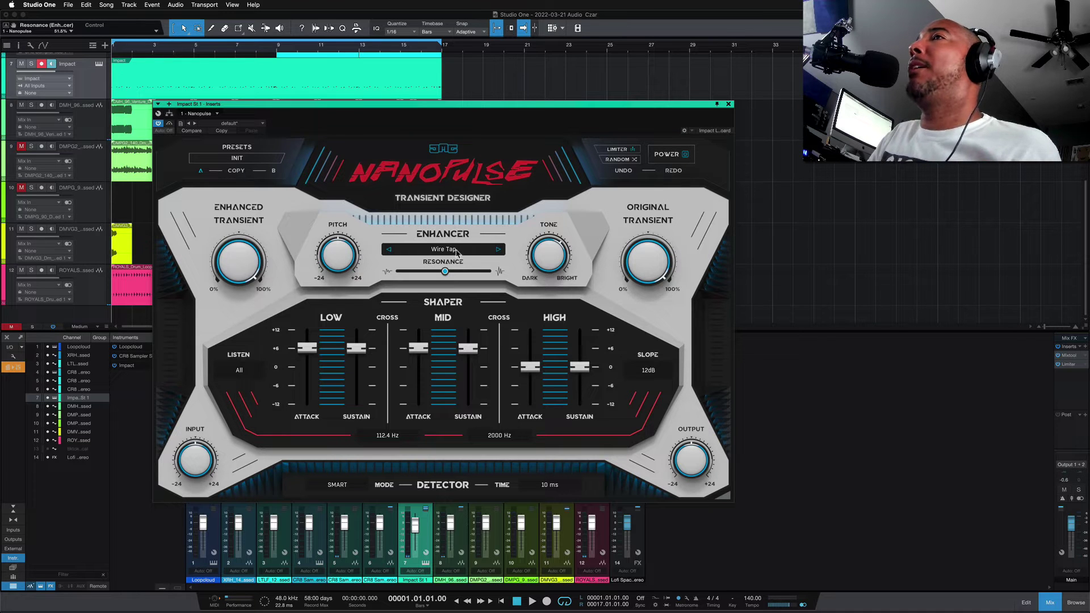
click(457, 252)
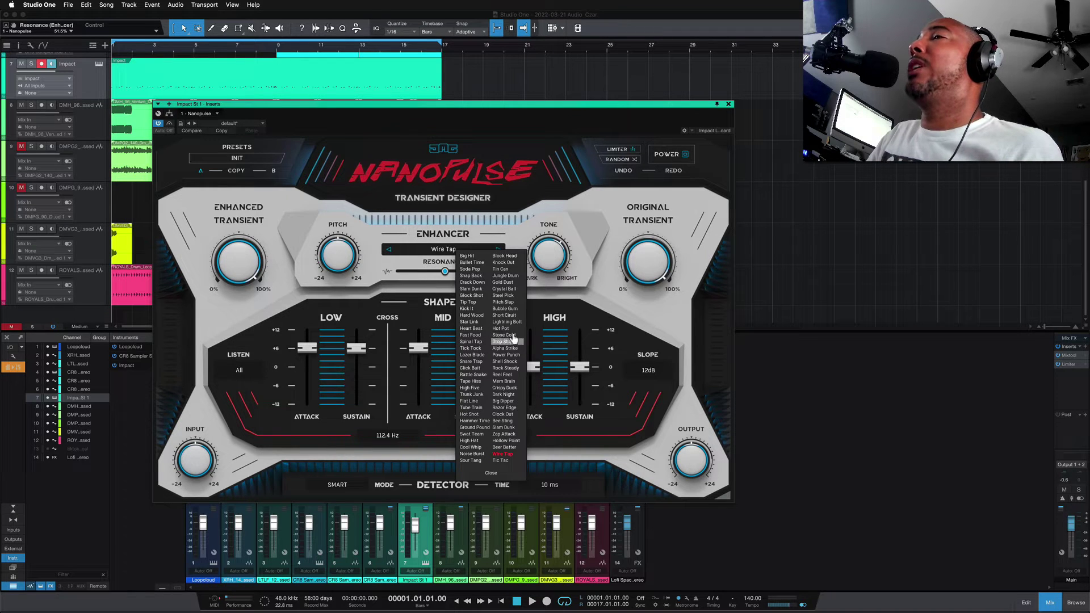
click(427, 231)
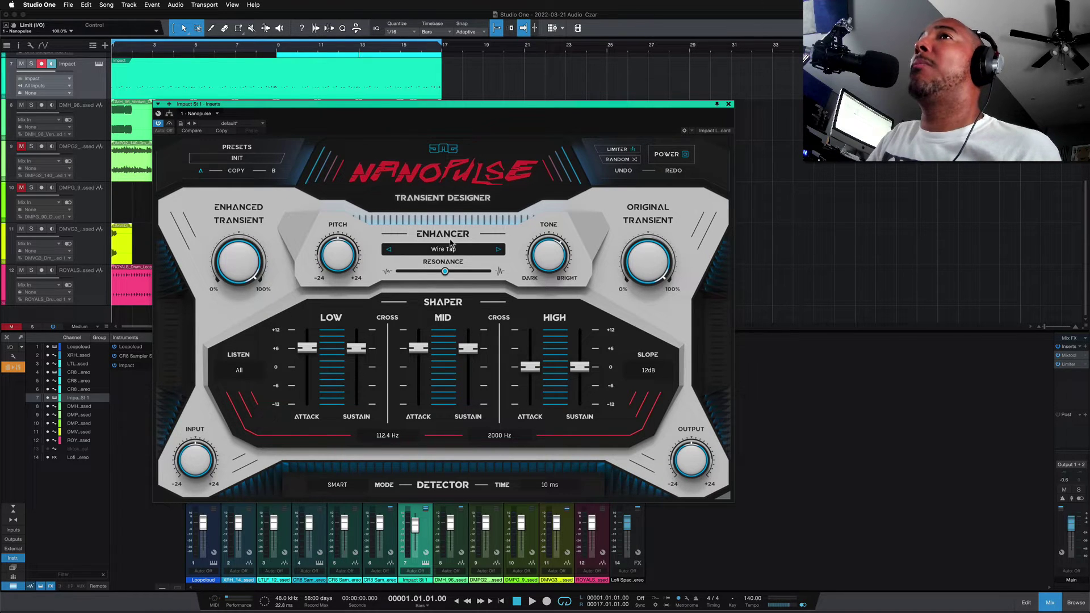
Step: Solo the Impact track and audition the Sour Tang, Tic Tac and Big Hit enhancer types during playback
click(87, 80)
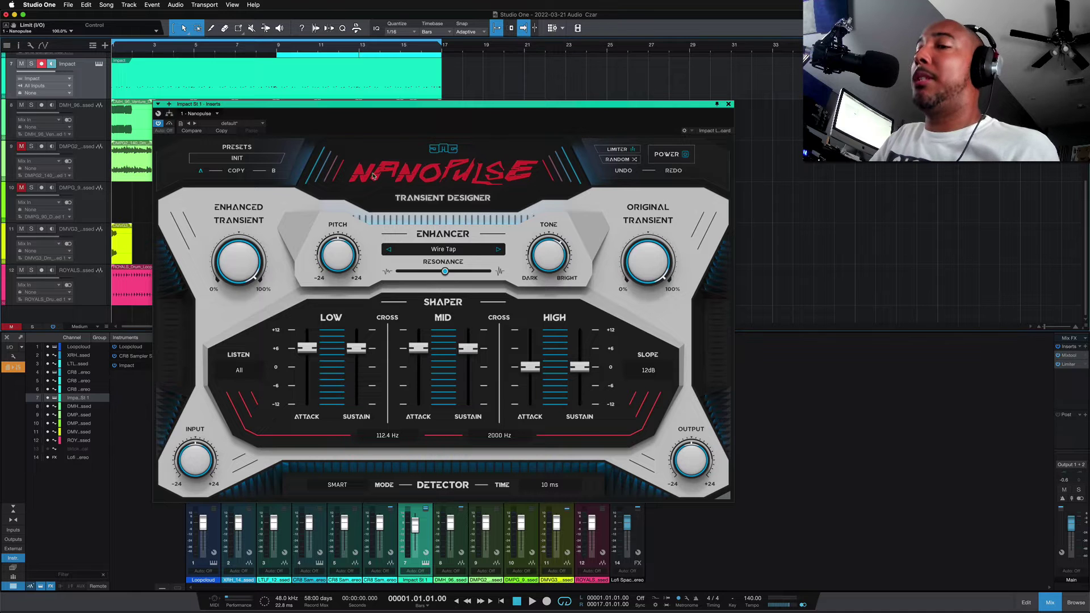
key(s)
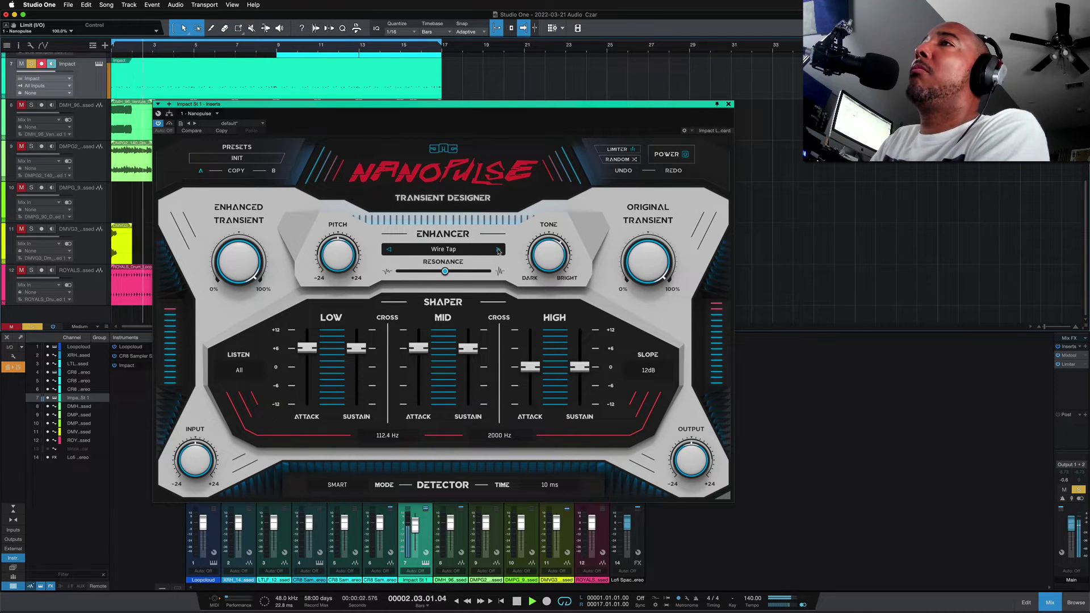
click(499, 250)
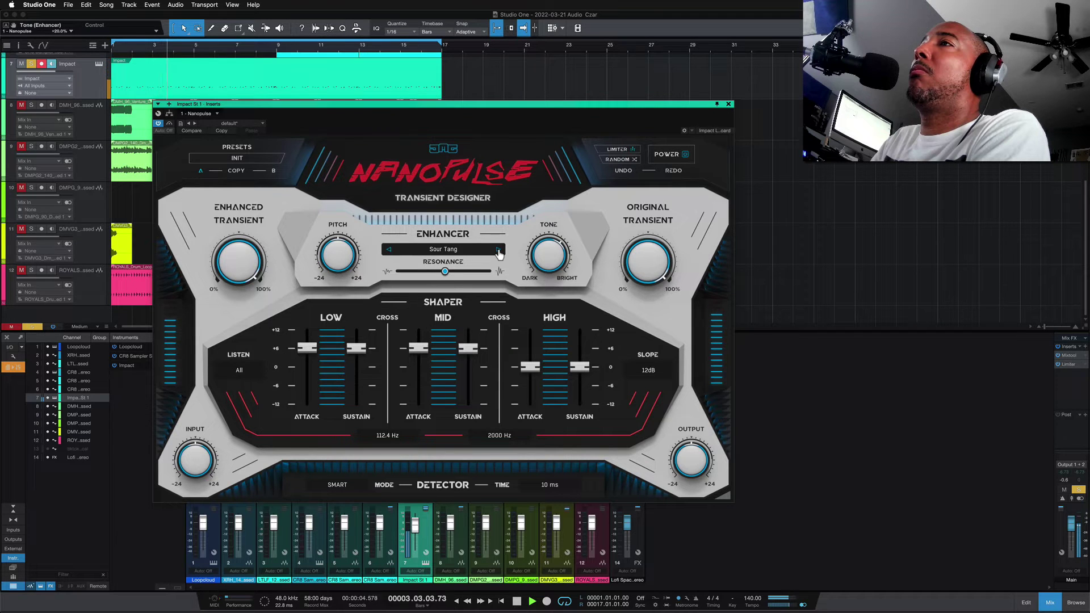
click(498, 251)
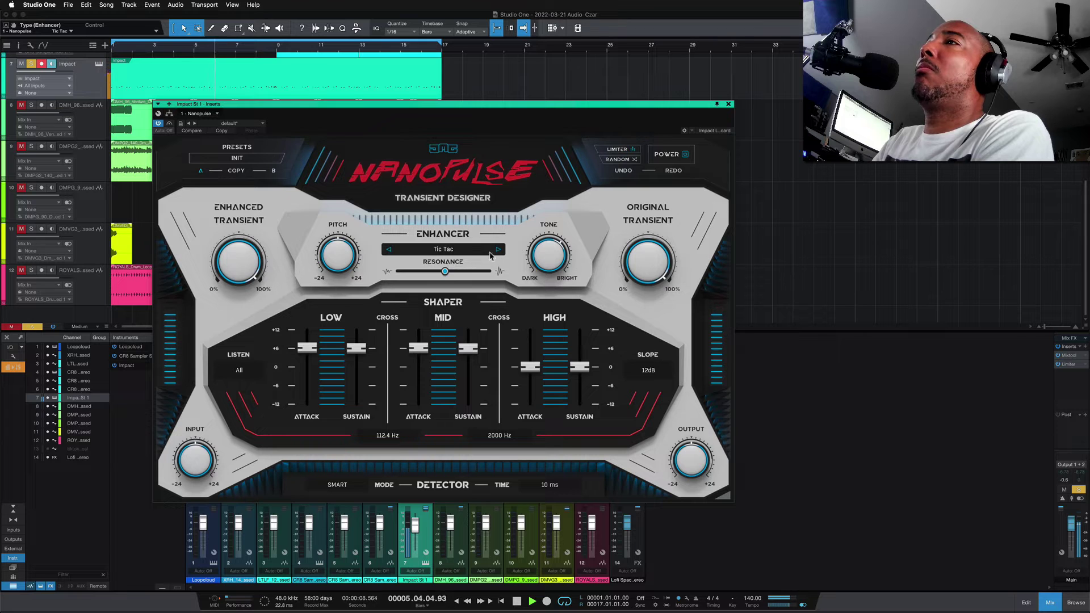
click(445, 251)
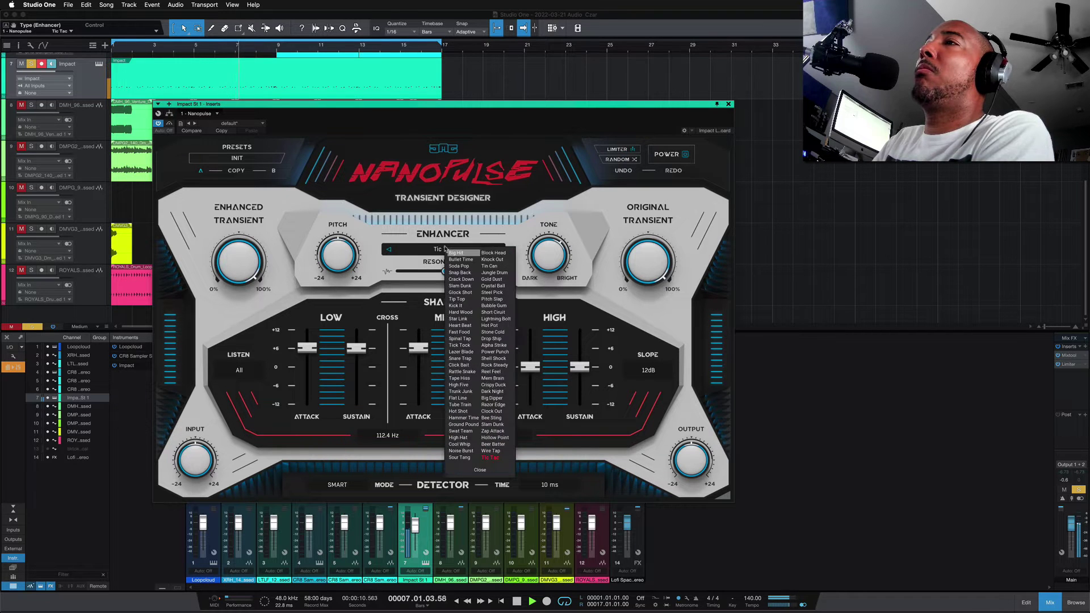
click(457, 253)
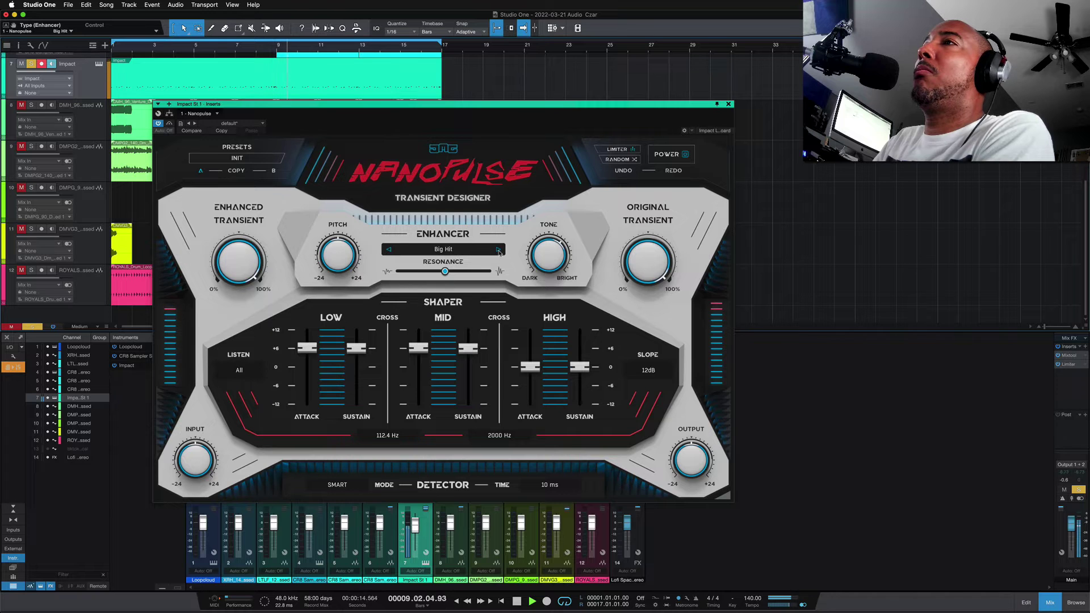
Step: Step through the following enhancer types from Bullet Time to Gold Dust while the soloed drums play
click(498, 249)
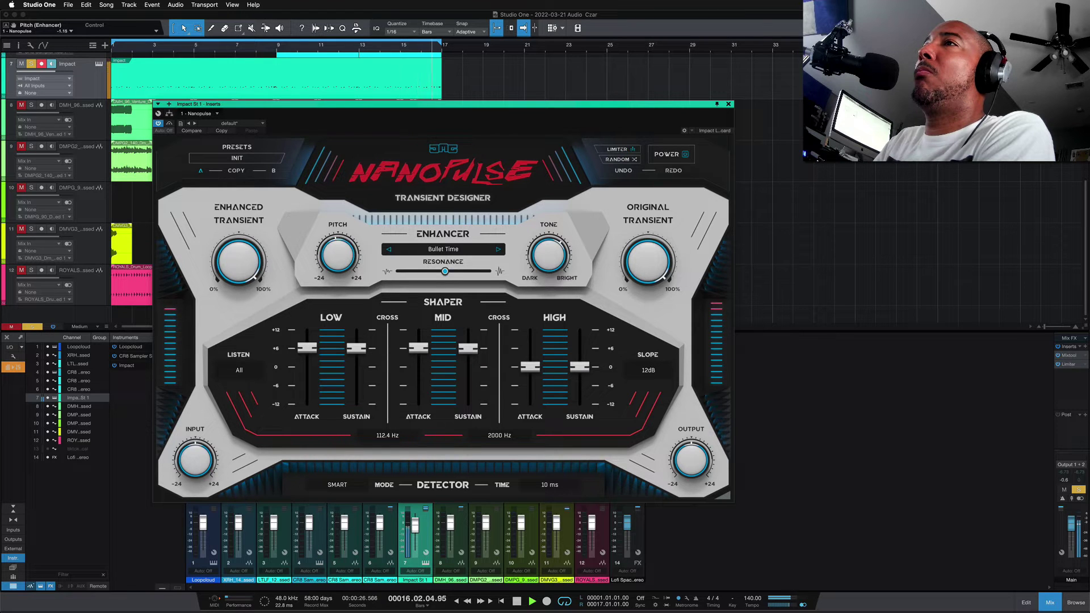
click(498, 249)
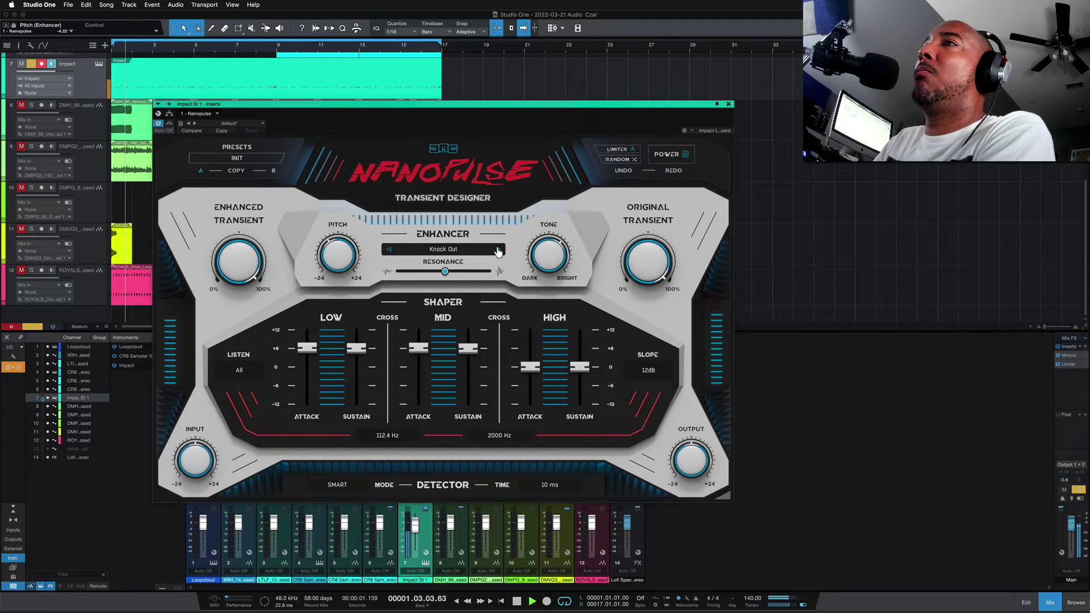
click(498, 249)
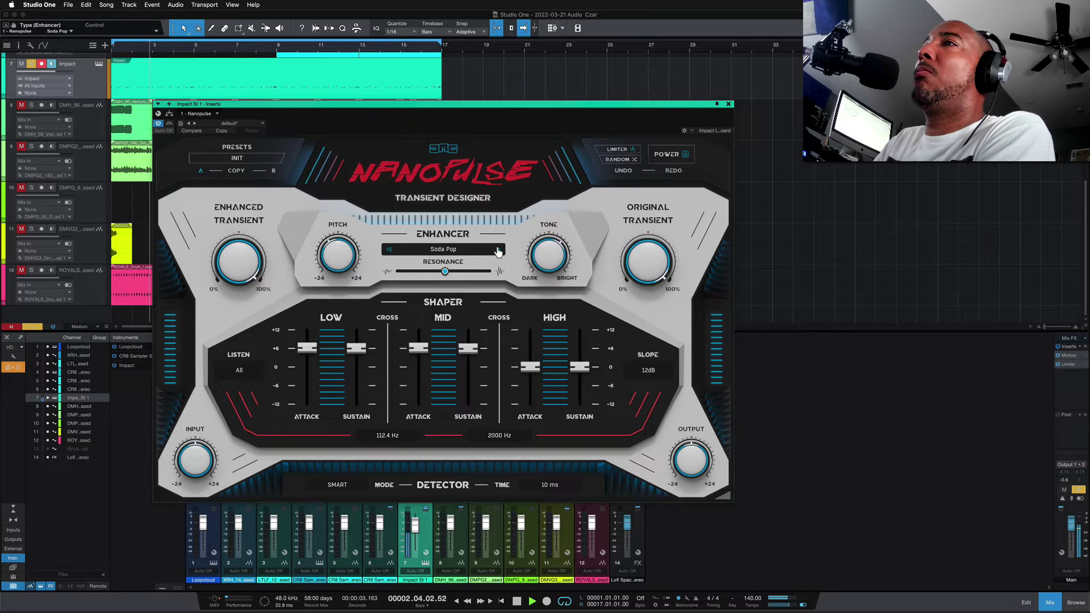
click(498, 250)
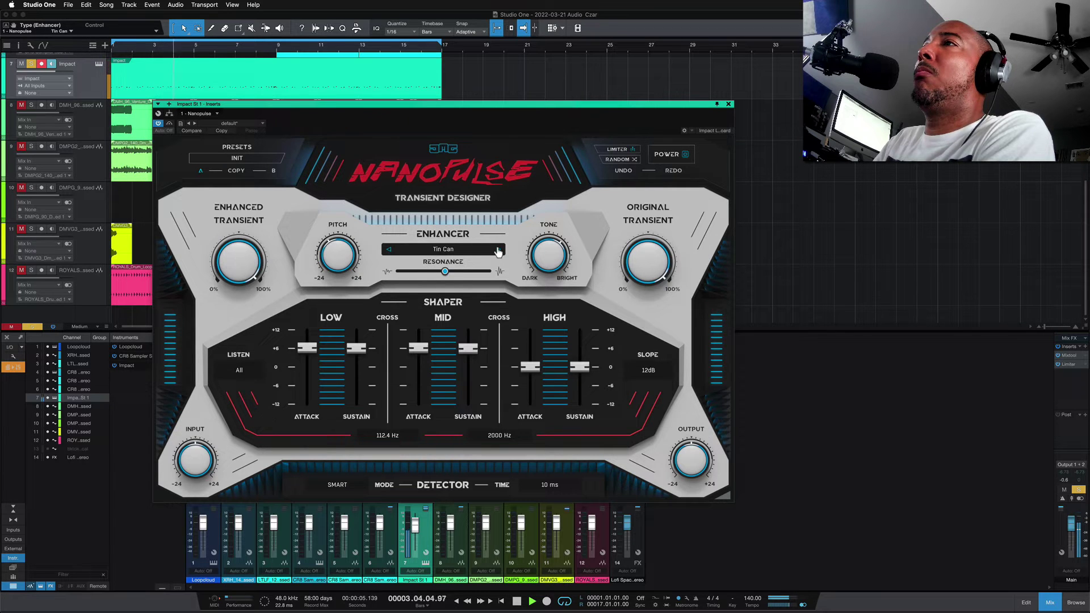
click(498, 250)
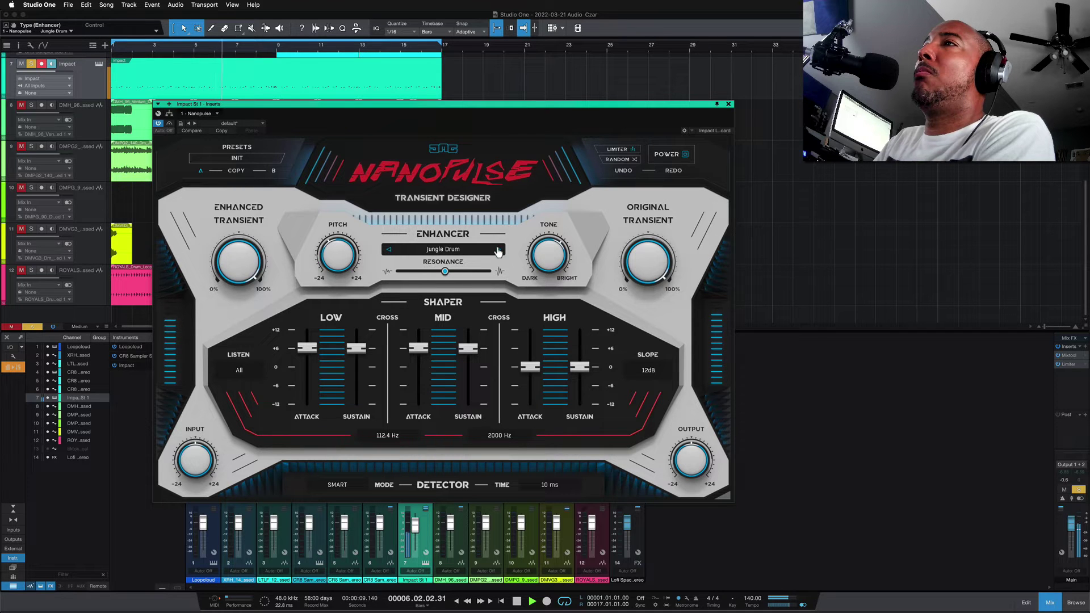
click(498, 251)
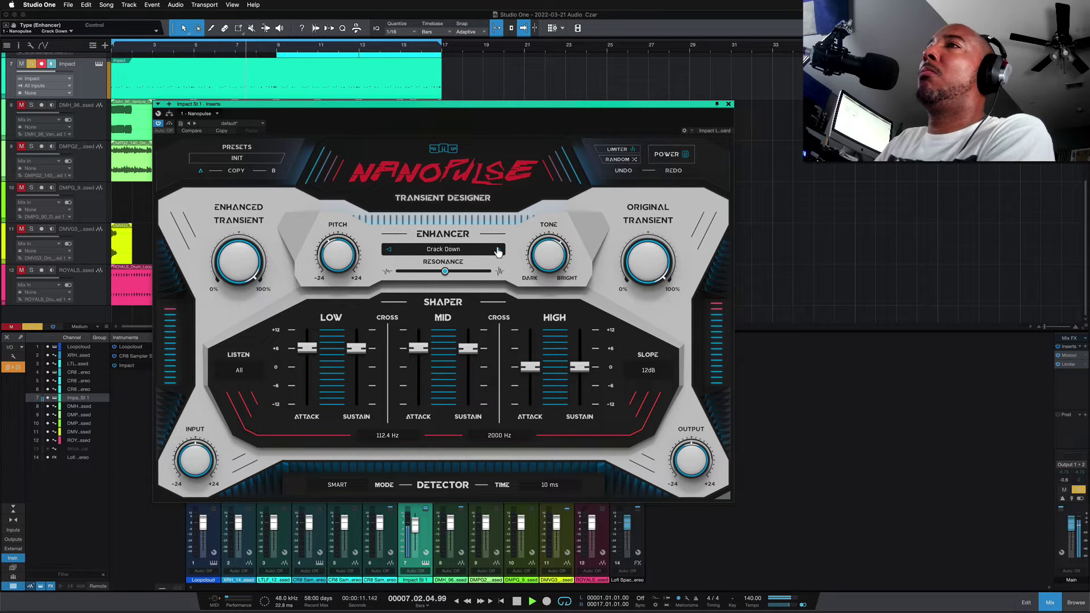
click(498, 250)
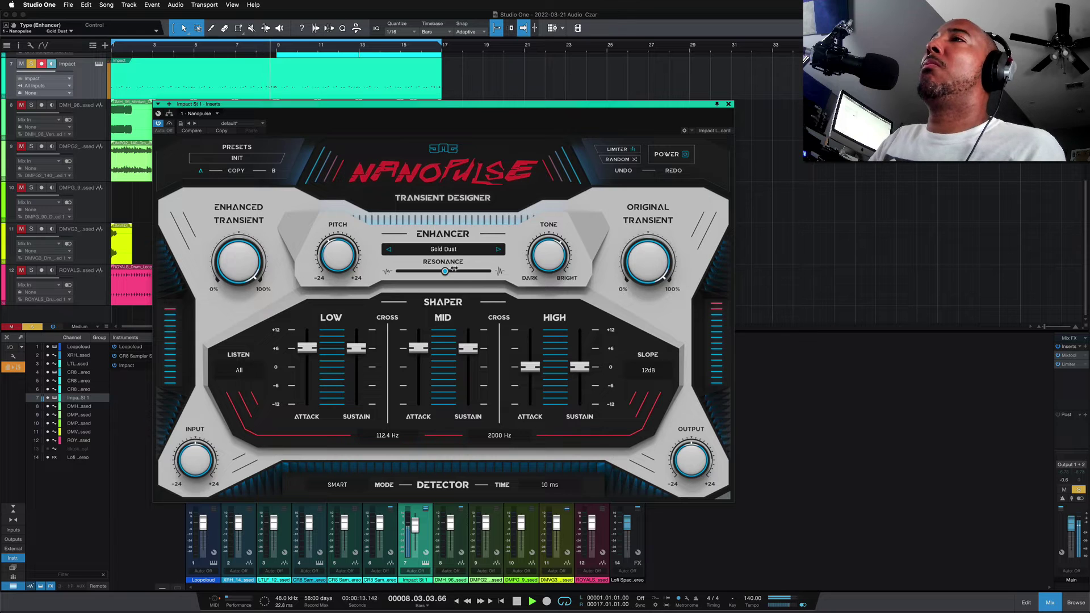
Step: Try enhancer resonance at about 71% and then just below the midpoint, switch the type to Crystal Ball, and stop playback
drag(445, 271, 465, 272)
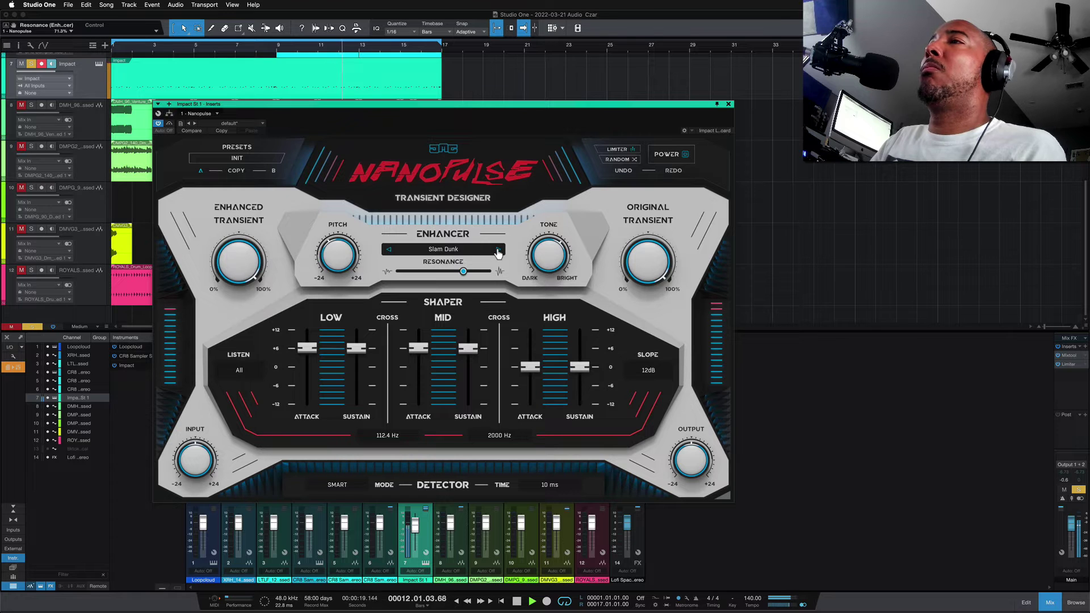
drag(454, 271, 437, 271)
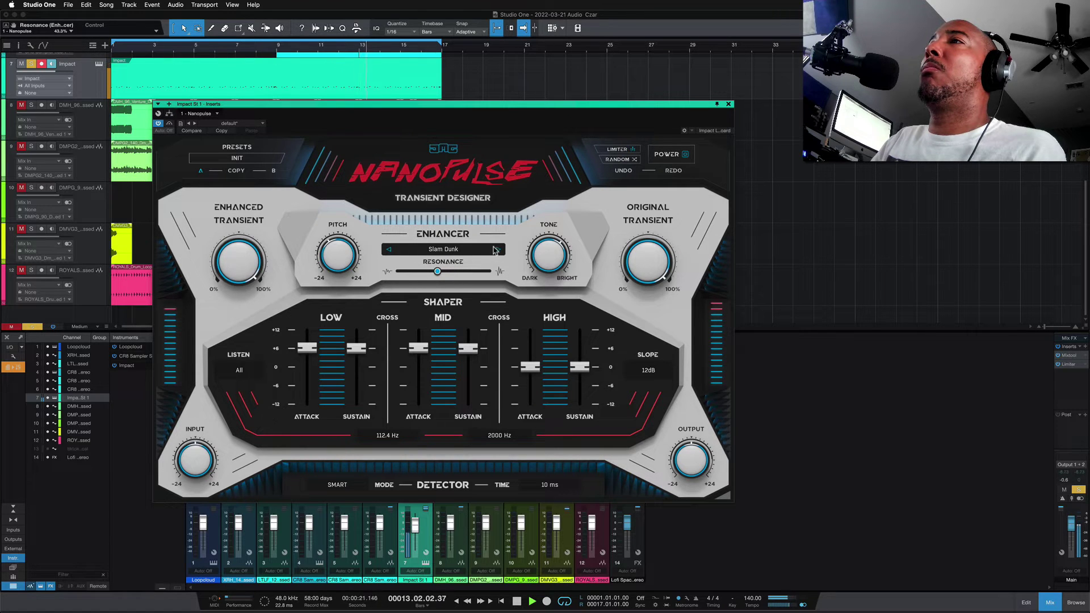
click(500, 250)
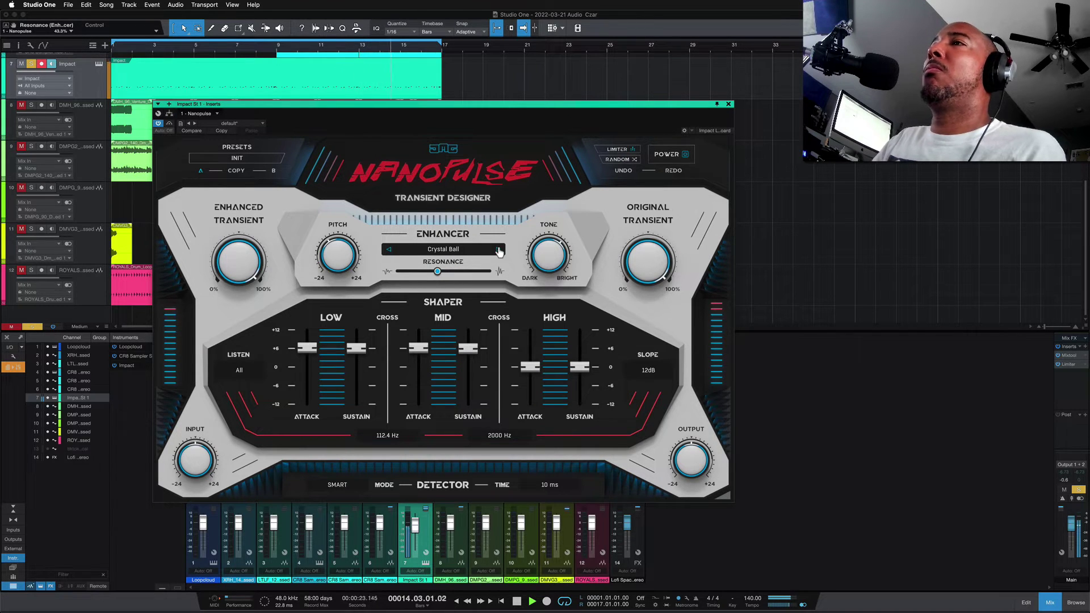
key(space)
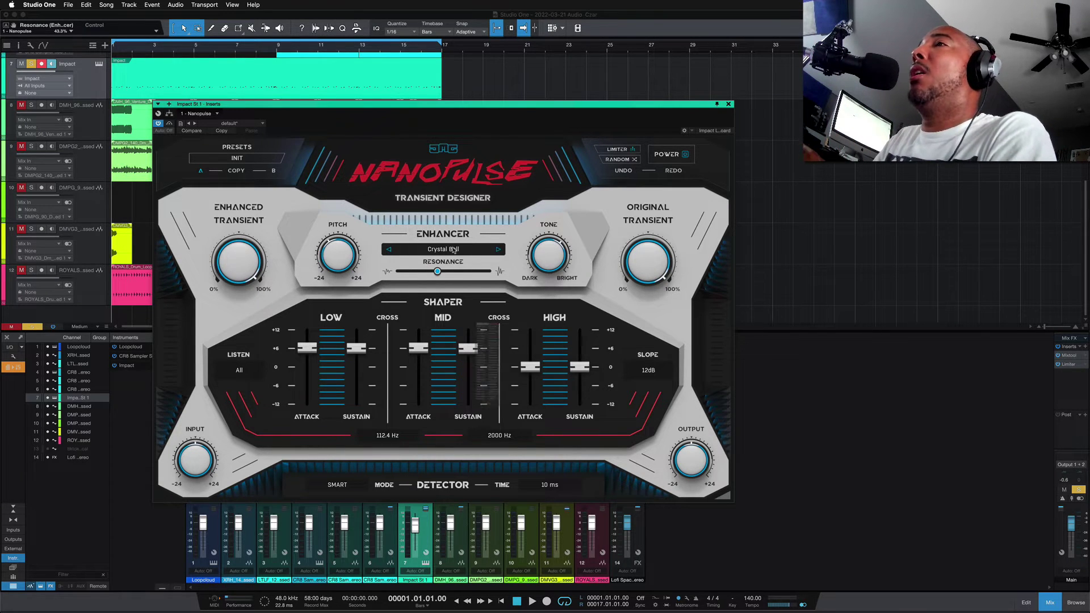
Step: Set the enhancer type to Sour Tang and raise its resonance well above the midpoint while the soloed drums play
click(497, 251)
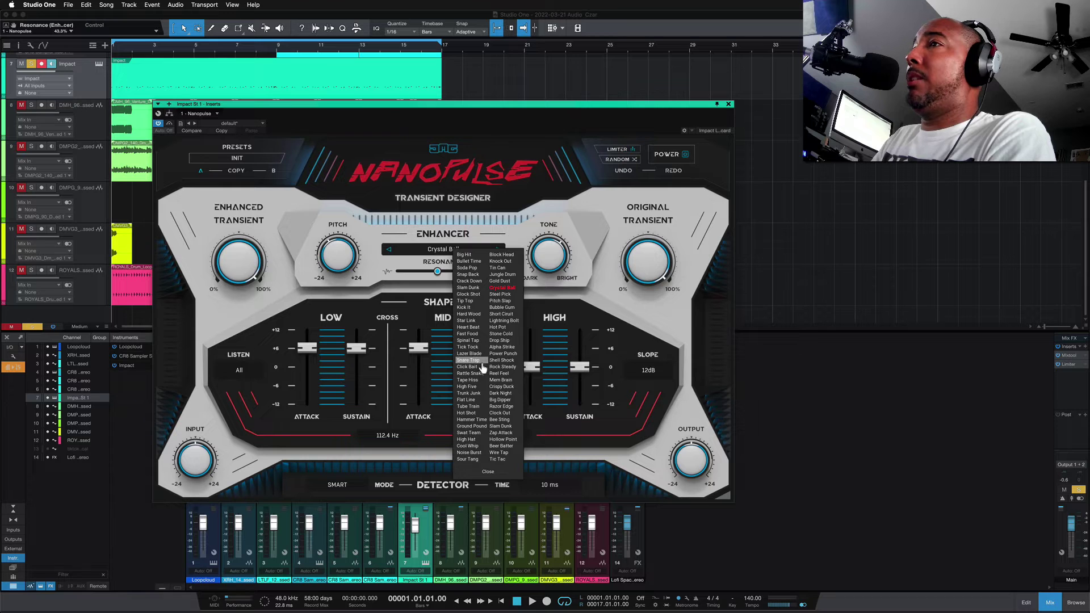
click(476, 459)
key(space)
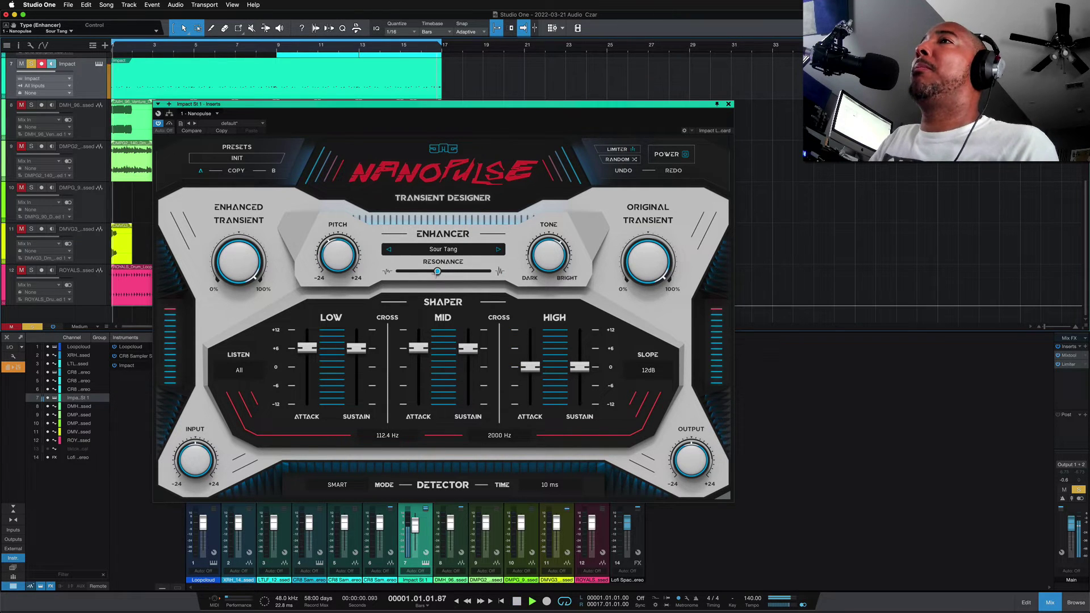
drag(437, 272, 464, 271)
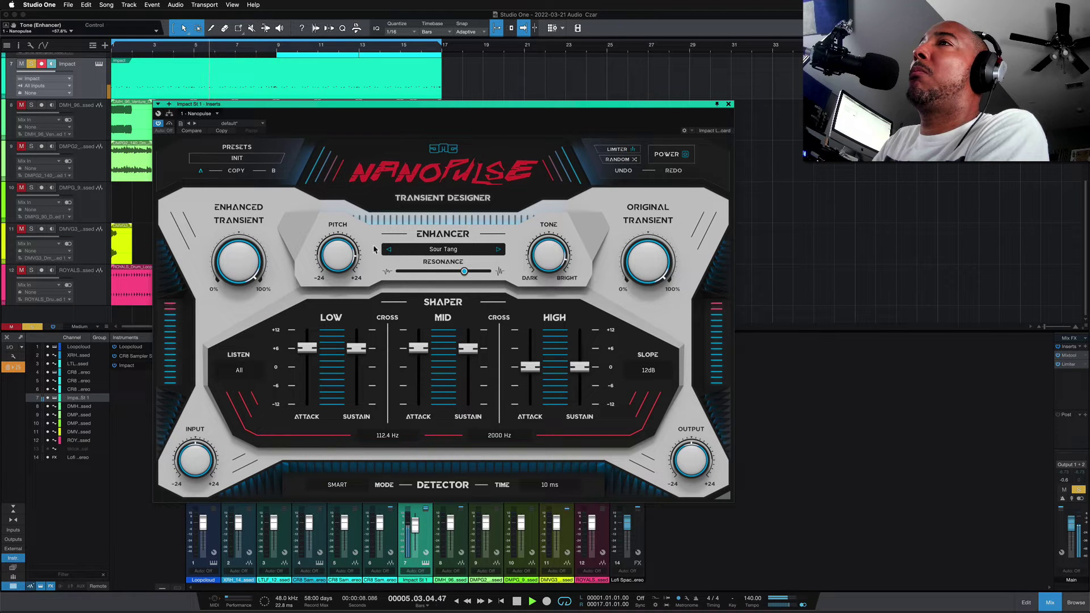
Step: Audition the Wire Tap enhancer type, return to Sour Tang with resonance at about 52.7%, and stop playback
click(389, 251)
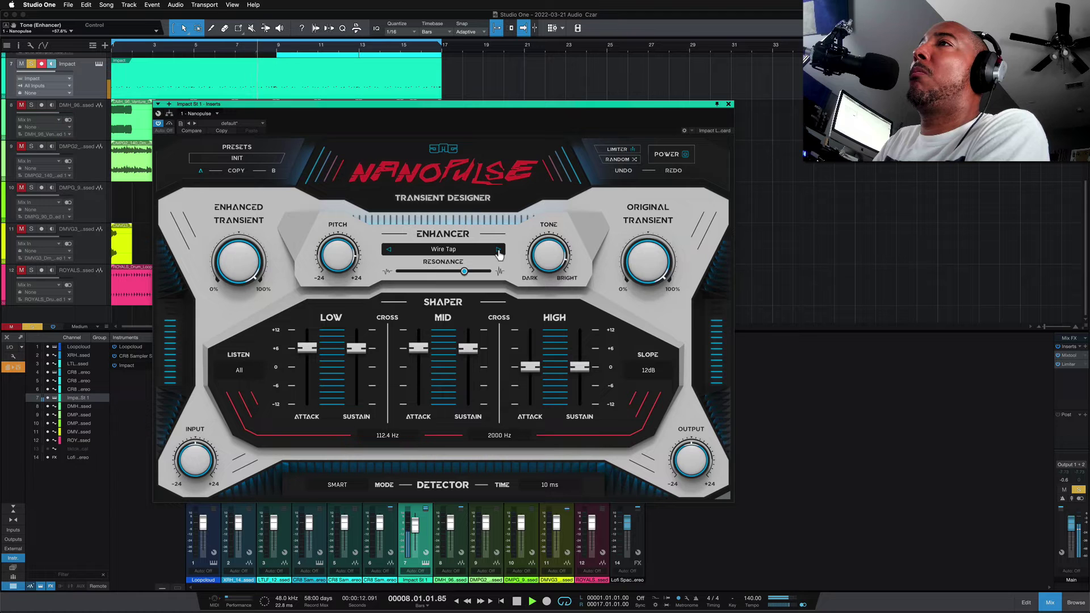
click(499, 251)
drag(464, 272, 426, 274)
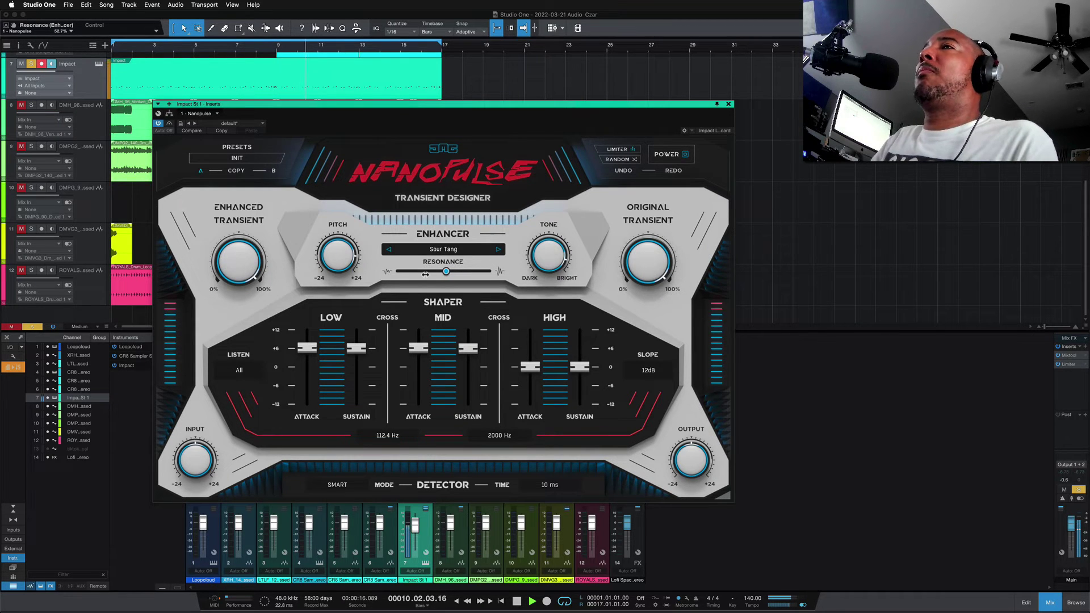
key(space)
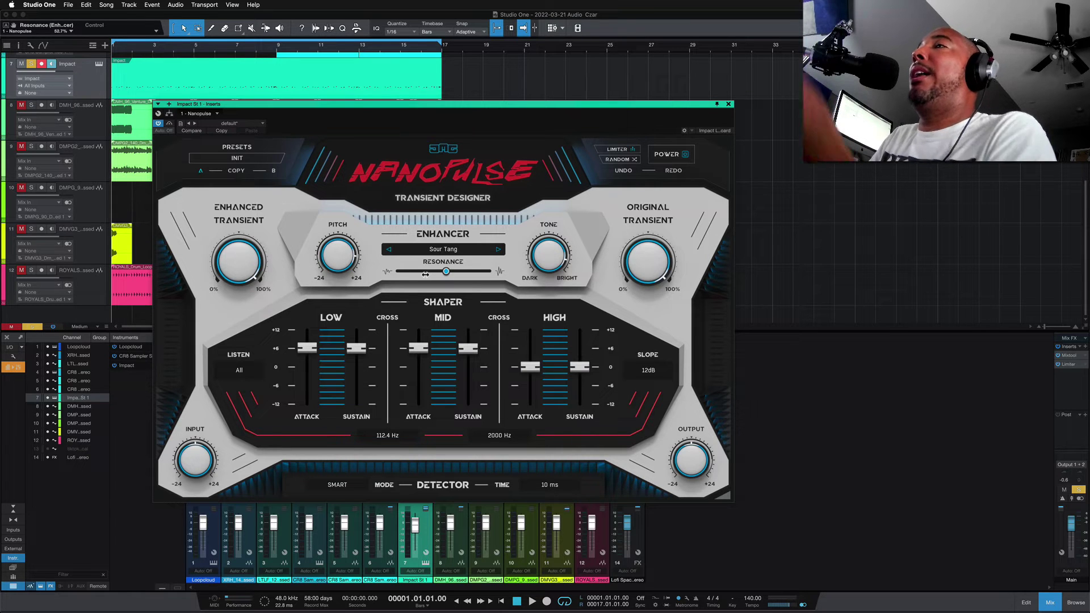
Step: Set the enhancer type to Soda Pop and adjust the low and mid shaper faders during playback, with mid sustain at about +5.86 dB
click(453, 252)
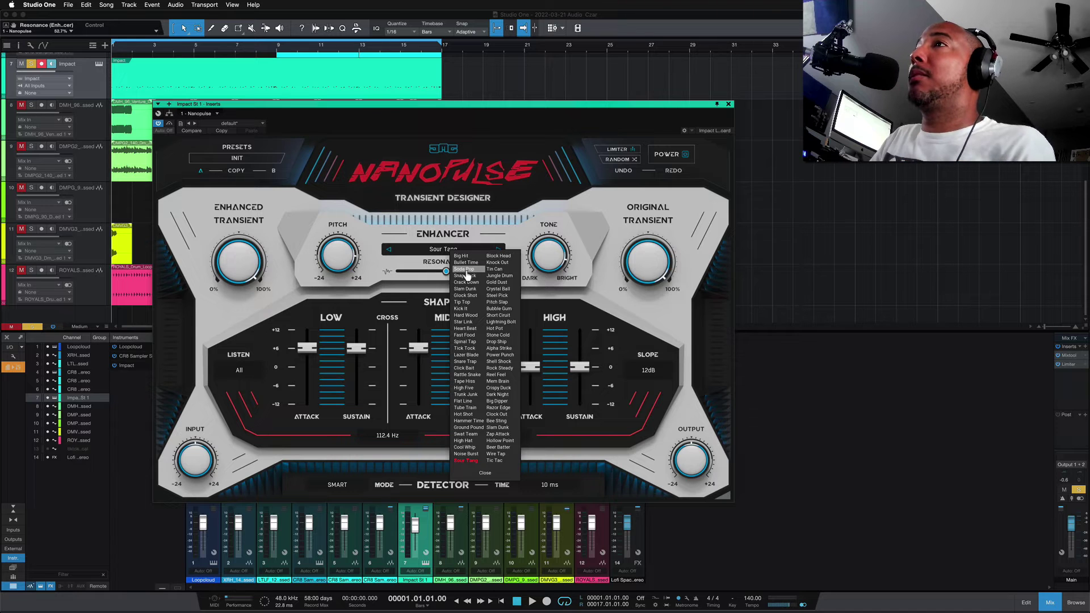
click(465, 269)
key(space)
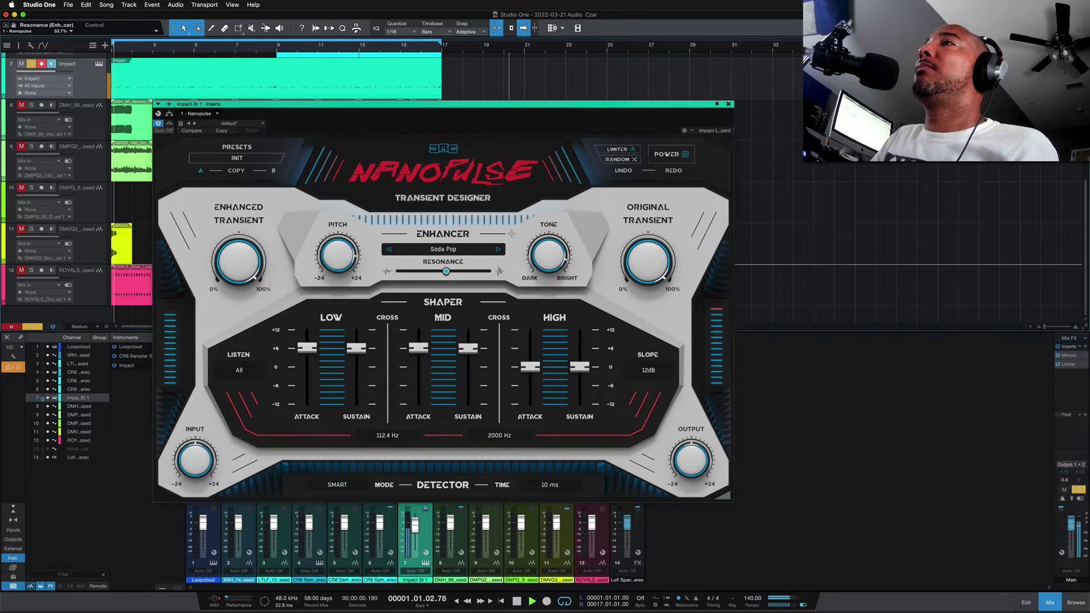
drag(309, 354, 447, 391)
key(space)
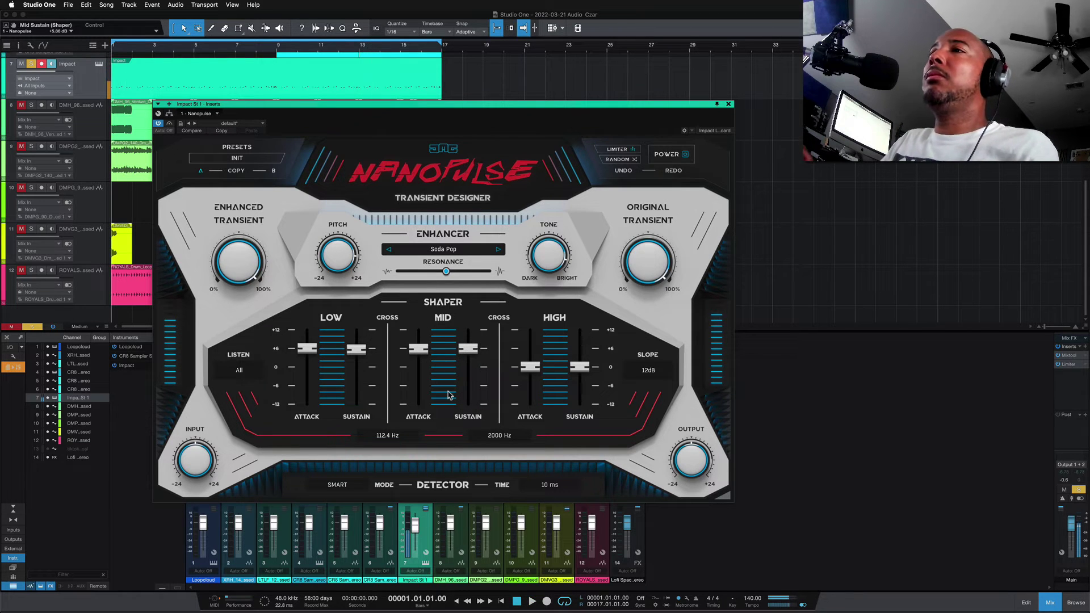
Step: Play the soloed drums and audition the shaper's Attack and Sustain listen modes
click(238, 370)
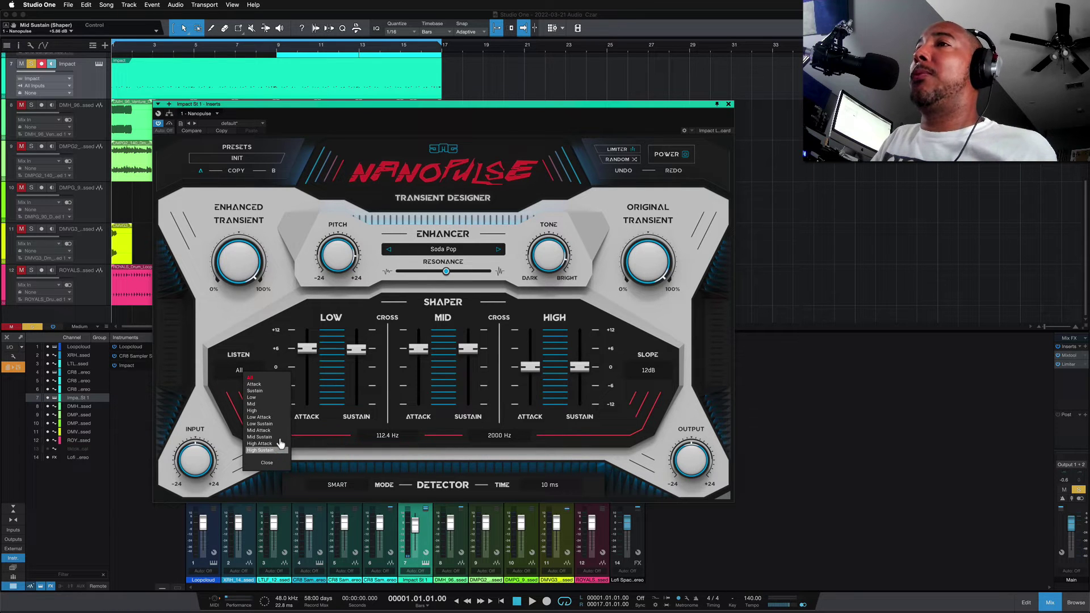
click(257, 360)
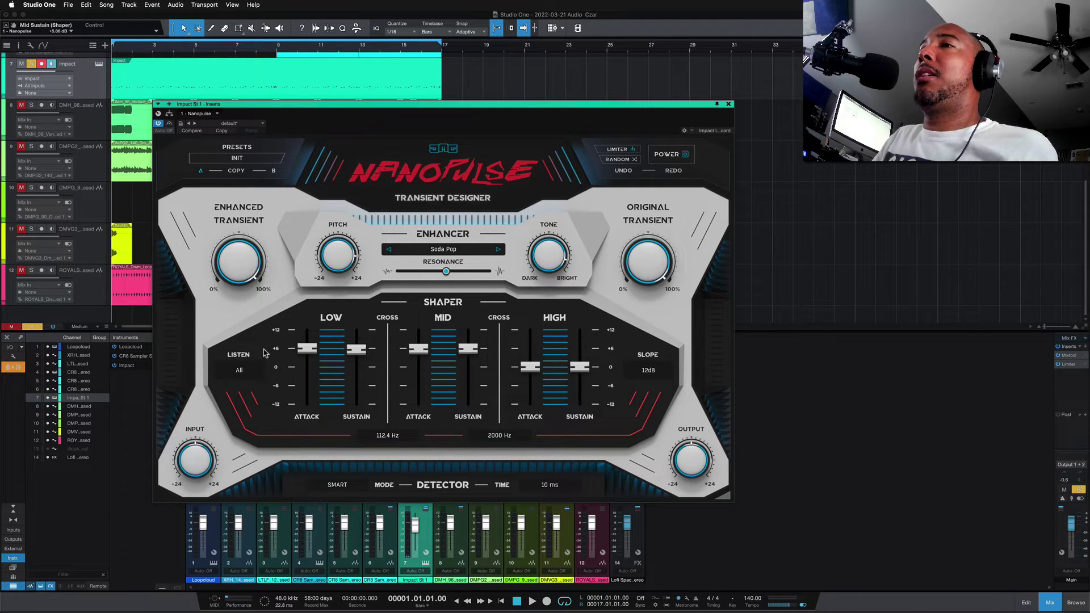
key(space)
click(258, 370)
click(263, 385)
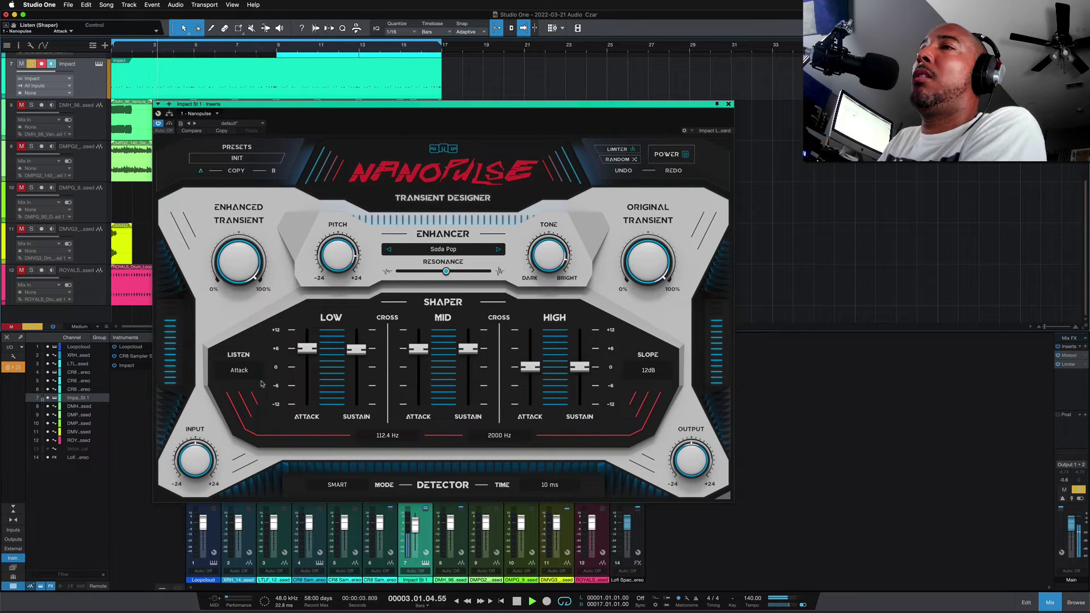
click(249, 377)
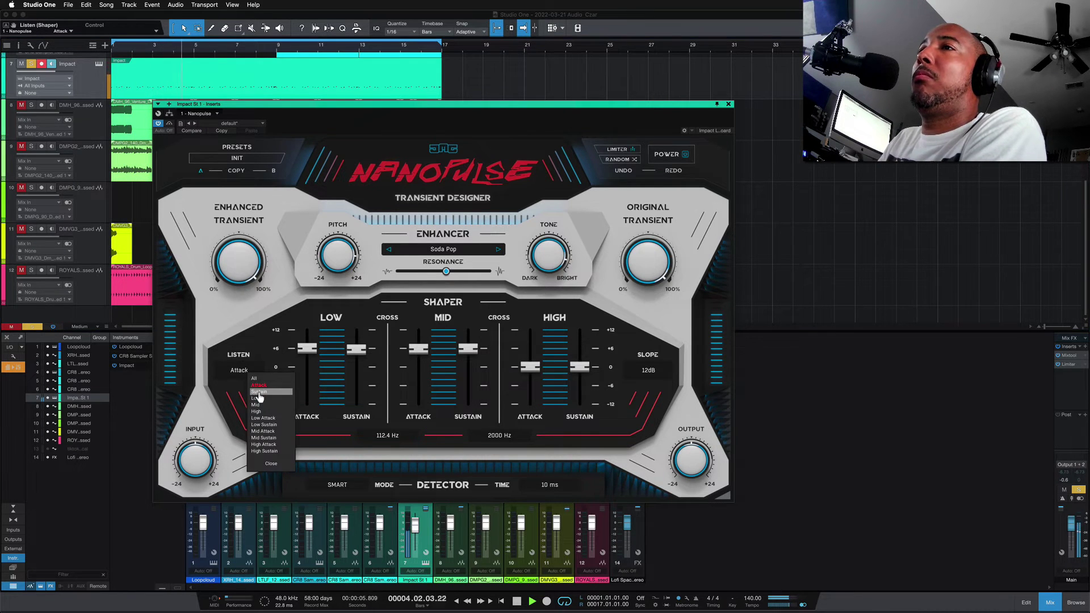
click(259, 393)
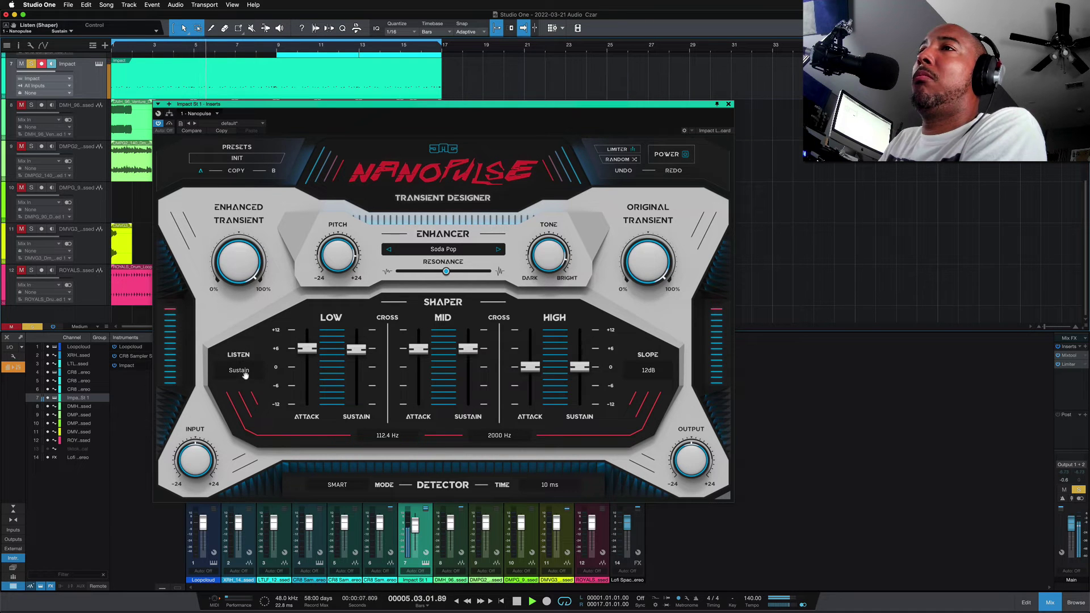
Step: Audition the Low, Mid and High bands through the shaper's listen mode
click(245, 375)
click(254, 399)
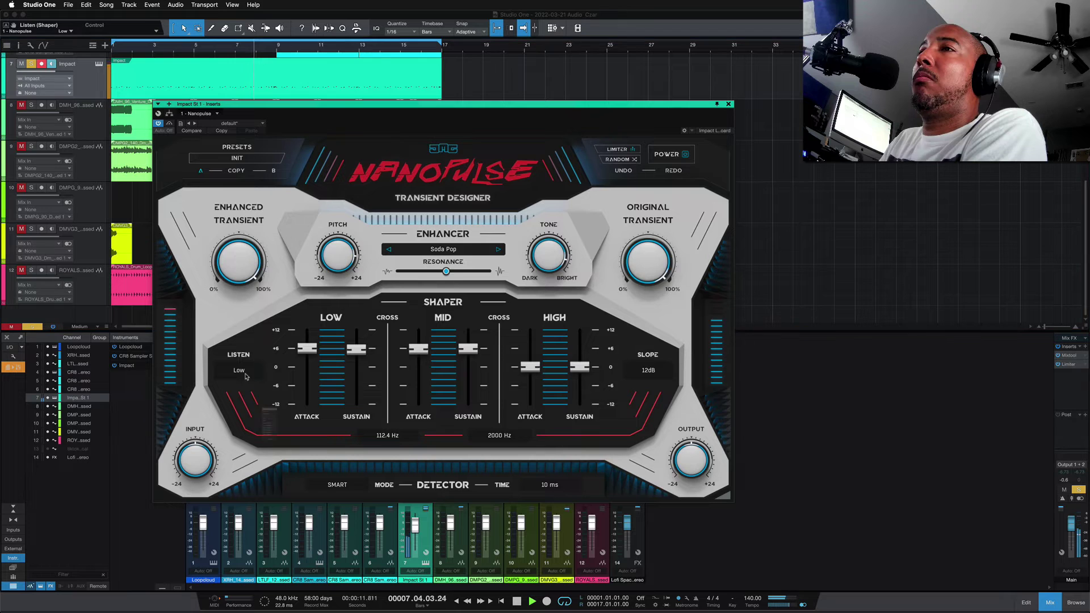
click(246, 376)
click(255, 407)
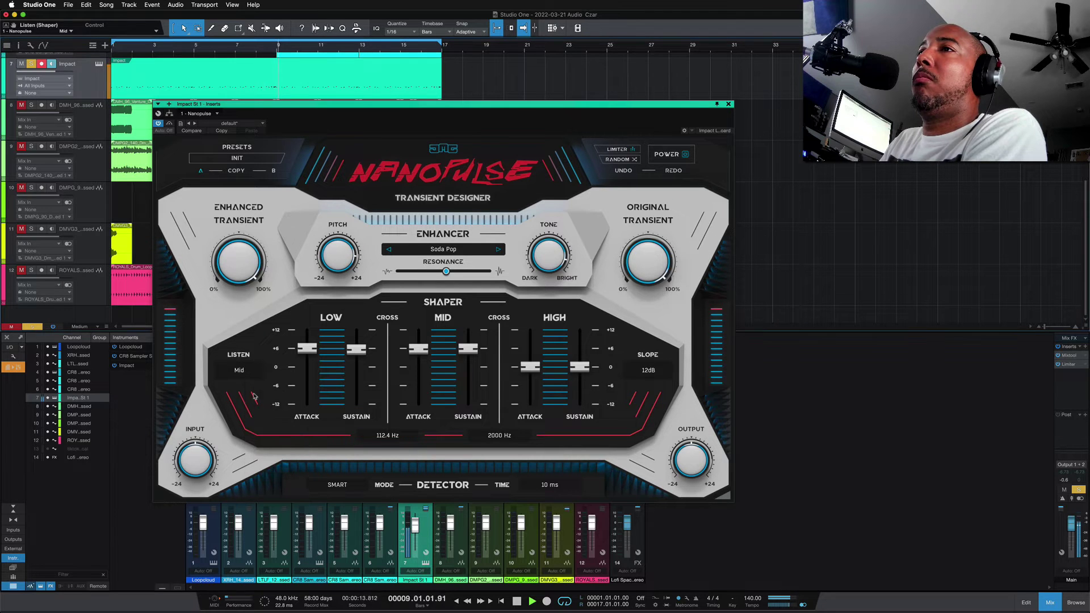
click(241, 376)
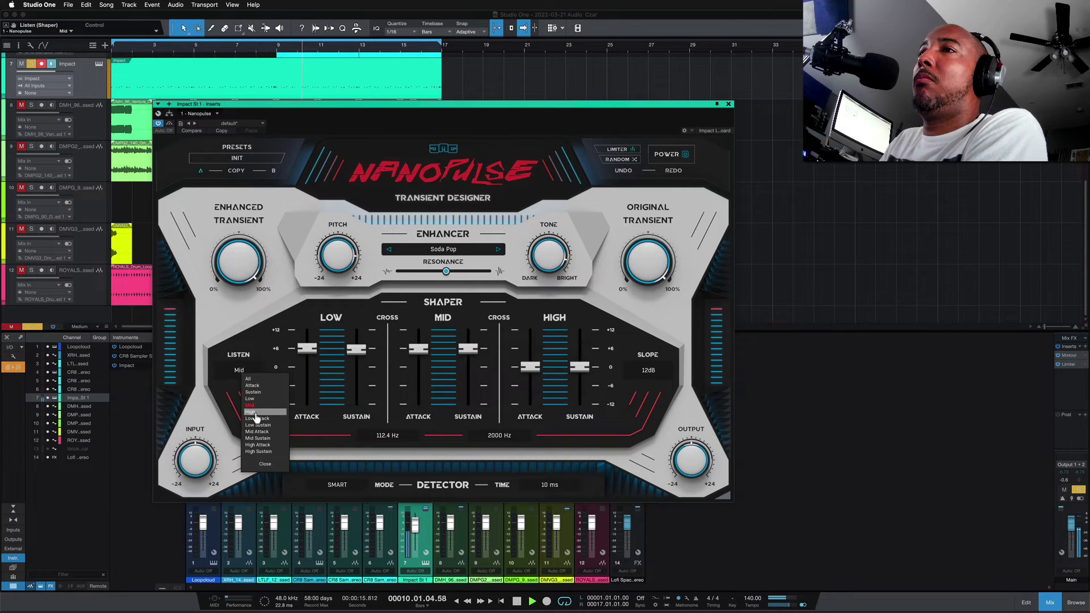
click(254, 412)
Step: Audition the Low Attack, Low Sustain, Mid Attack and Mid Sustain listen modes one after another during playback
click(241, 374)
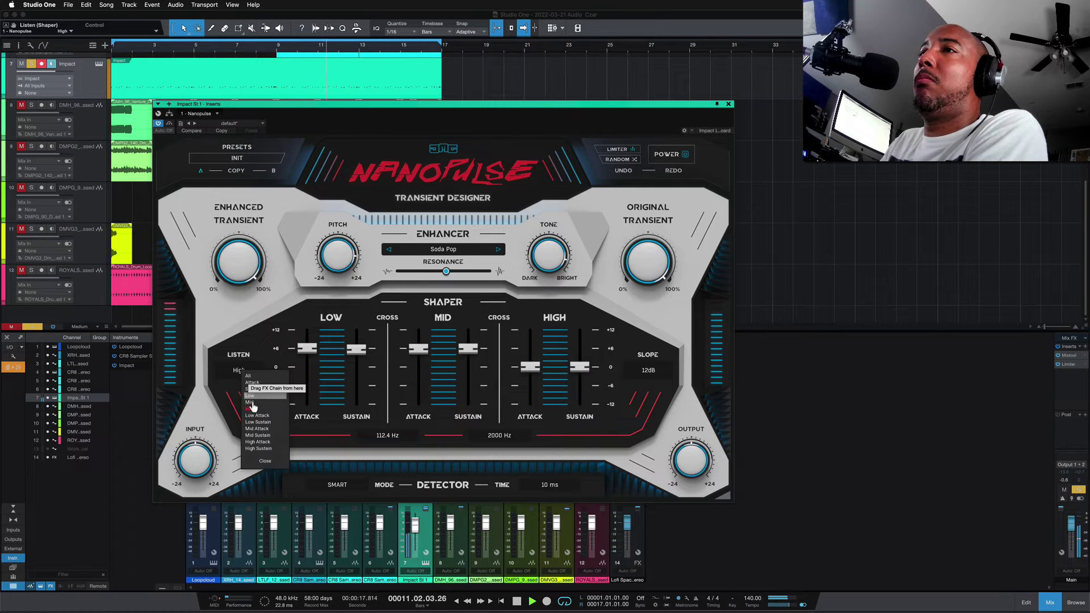
click(254, 414)
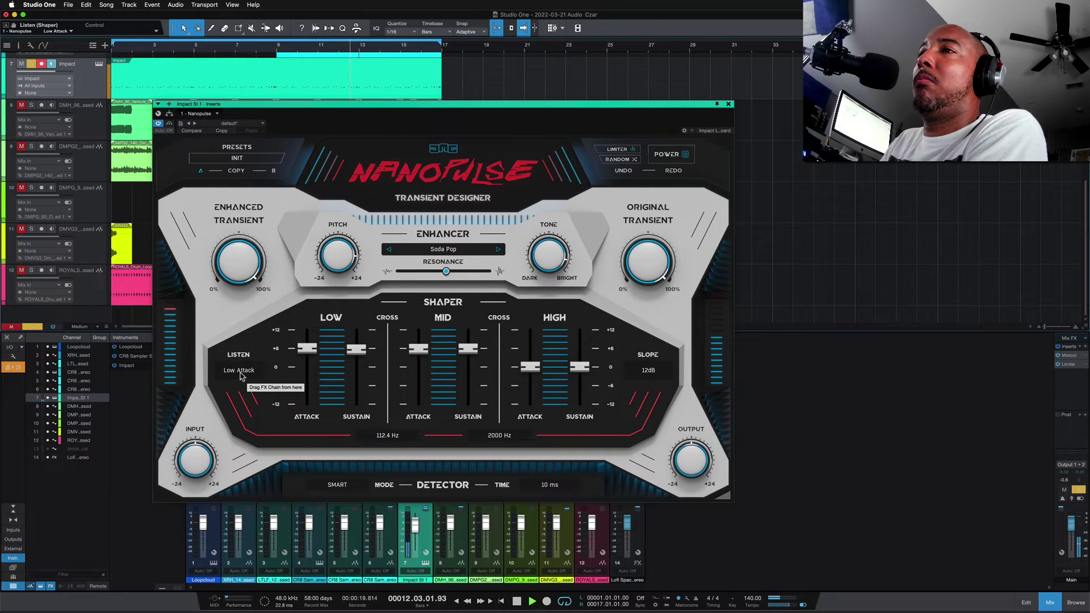
click(241, 374)
click(260, 433)
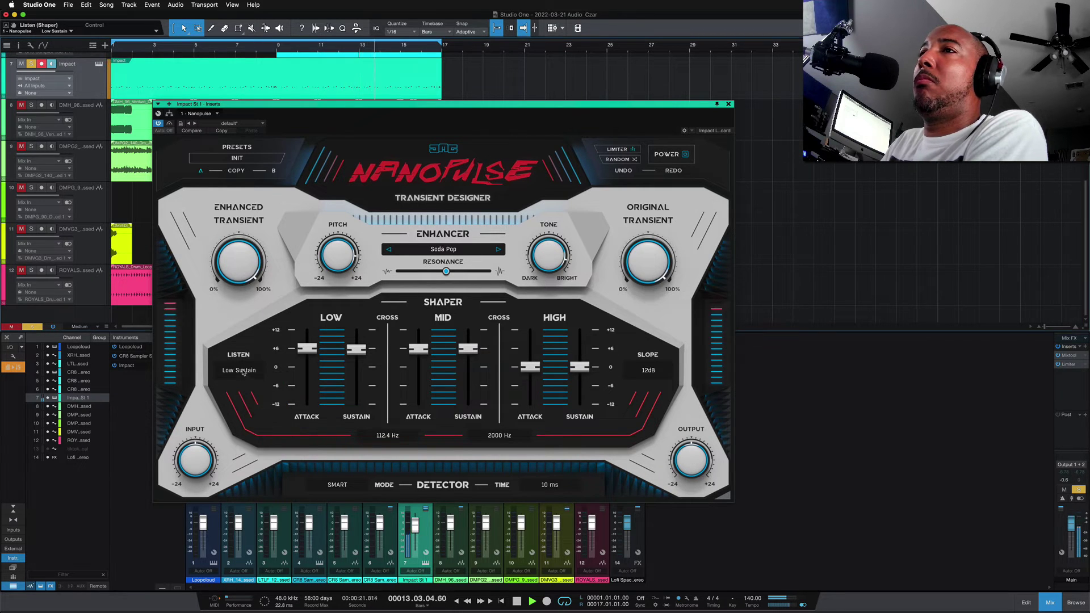
click(243, 372)
click(258, 423)
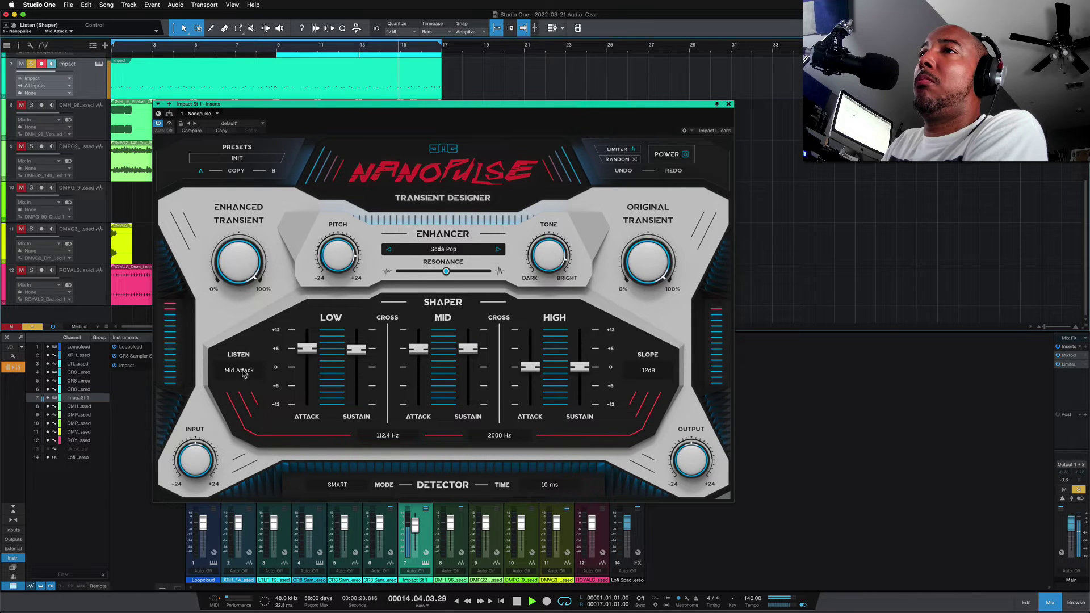
click(242, 372)
click(257, 440)
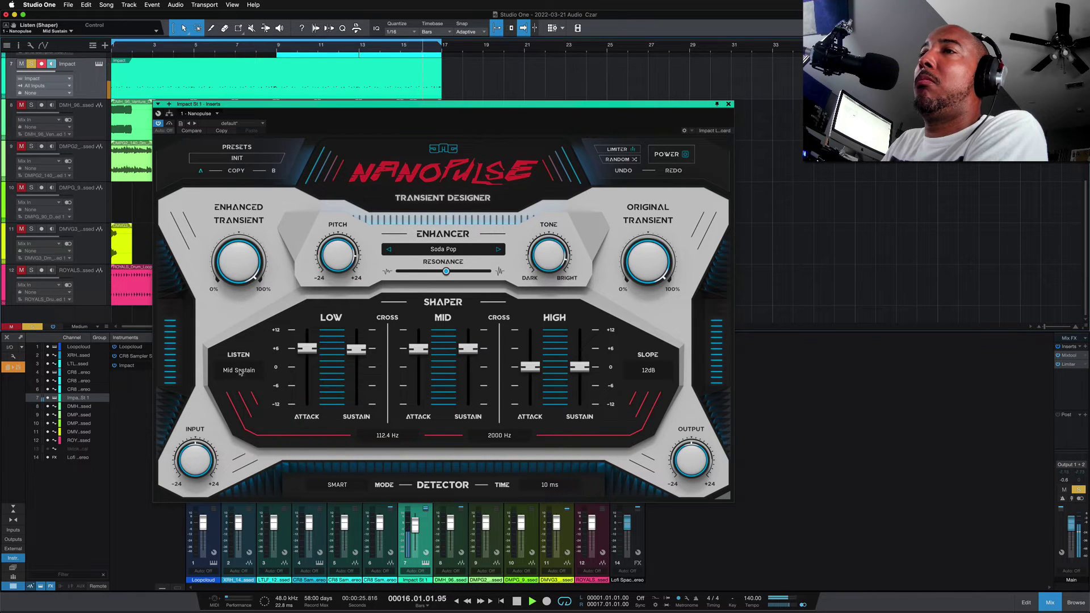
Step: Audition the High Attack and High Sustain listen modes while the drums play
click(241, 372)
click(256, 447)
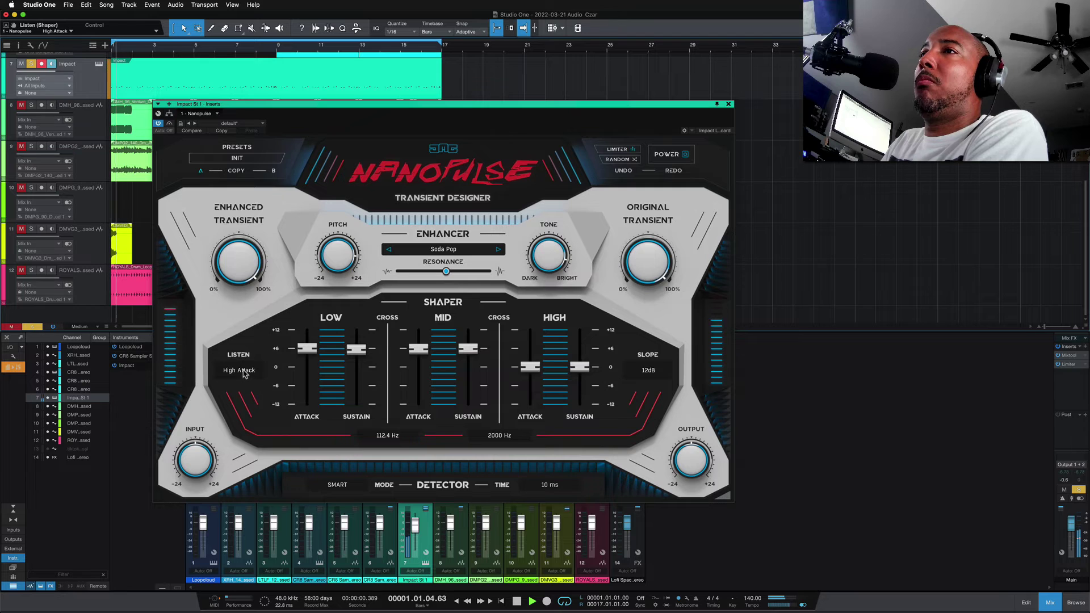
click(243, 372)
click(258, 456)
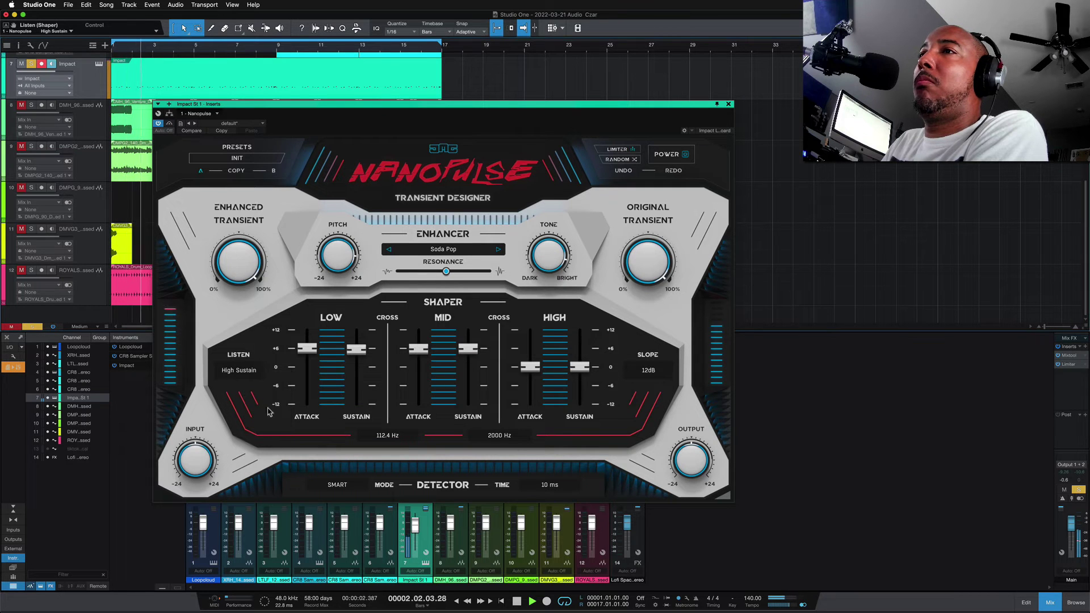
click(242, 370)
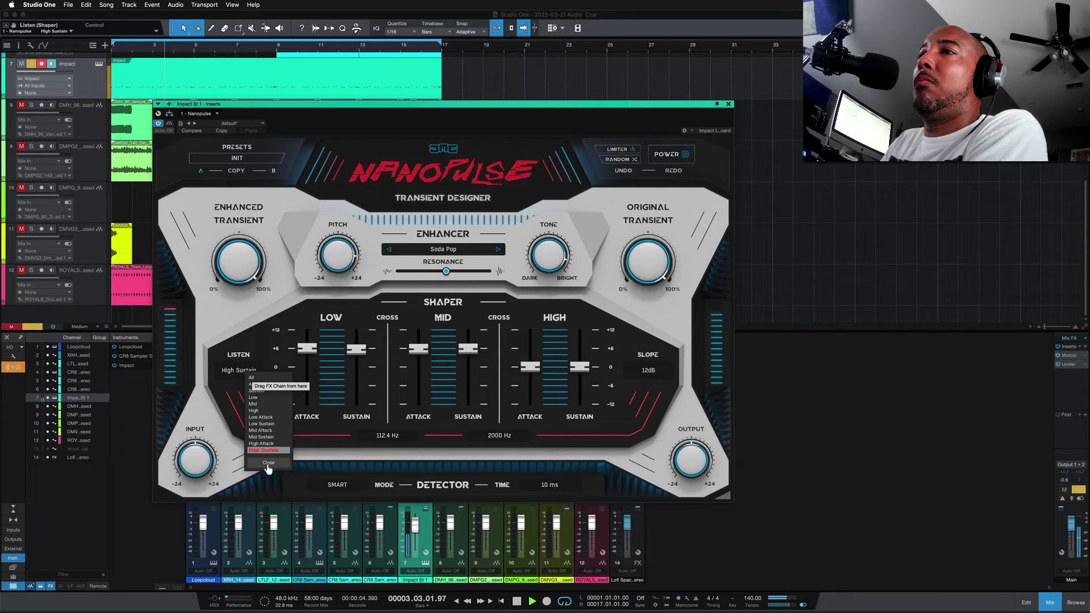
click(268, 464)
Step: Set the shaper's listen mode back to All and stop playback
click(249, 371)
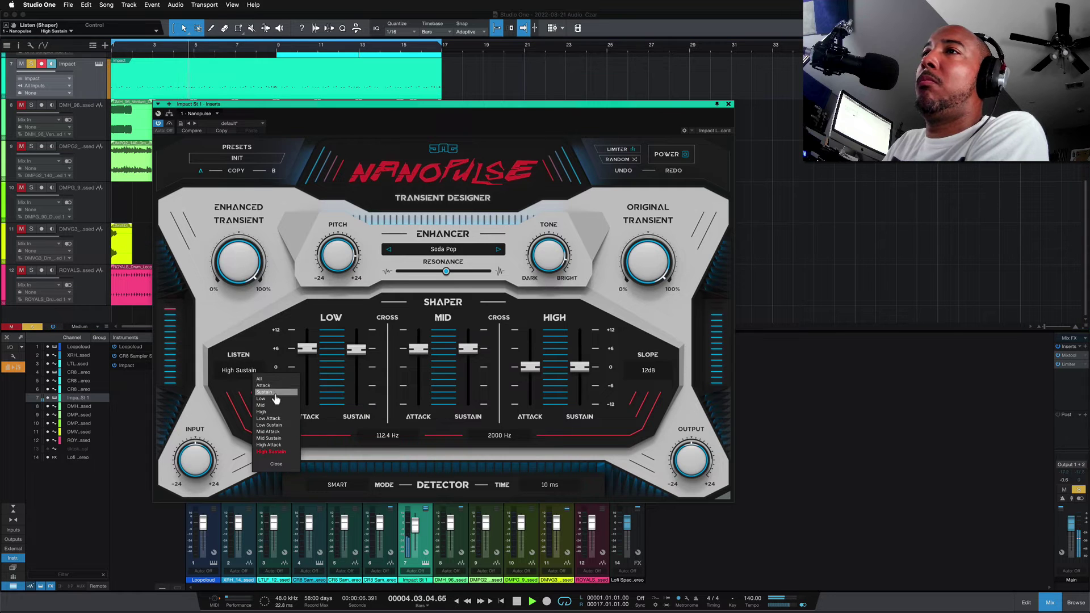
click(275, 379)
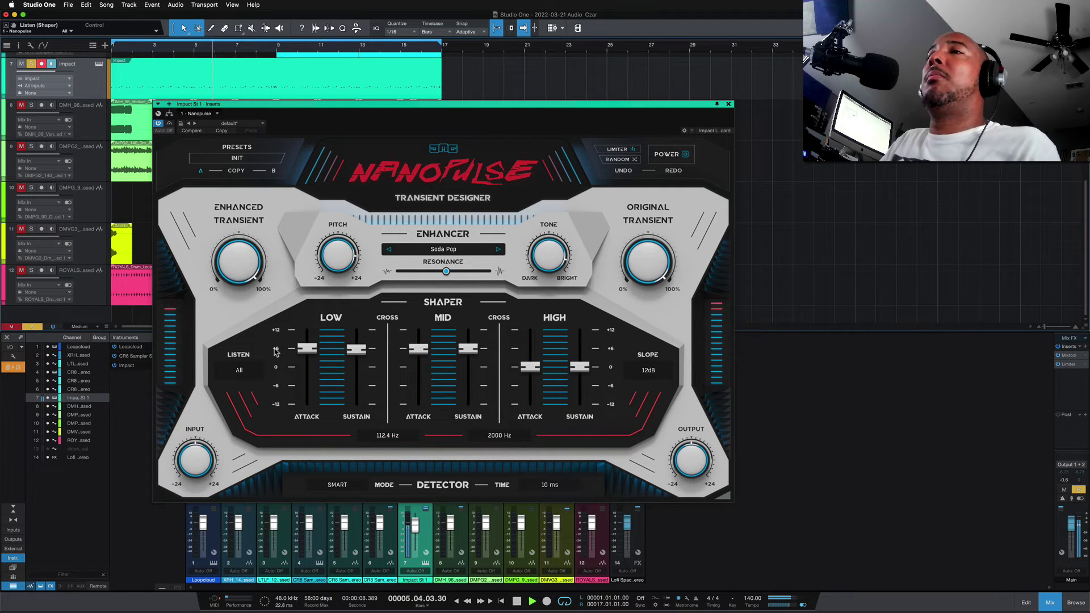
key(space)
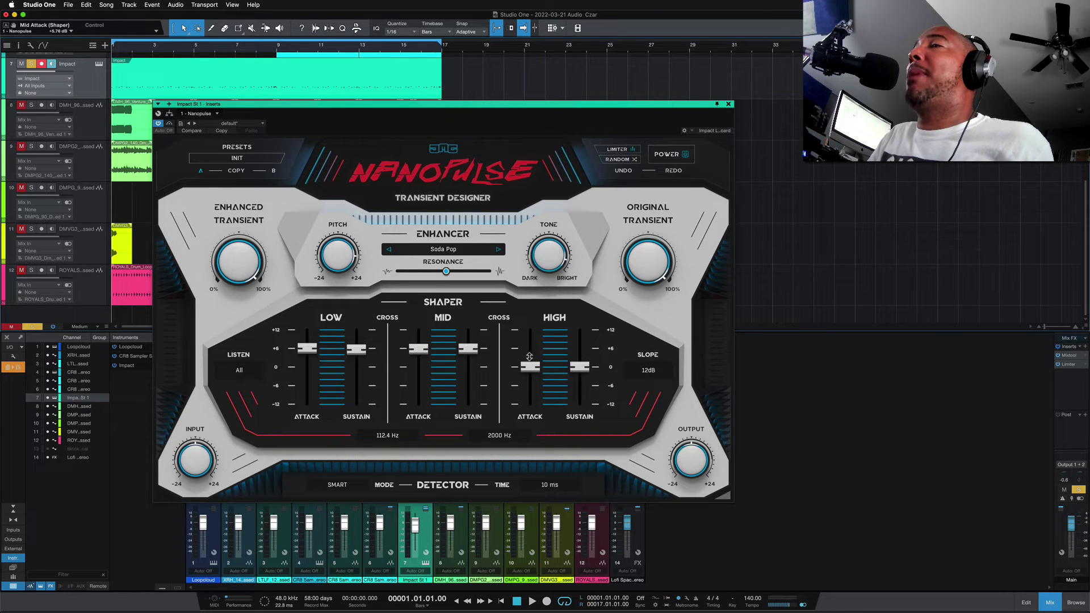
Step: Reset the shaper's mid attack and mid sustain faders to their default values
right_click(415, 348)
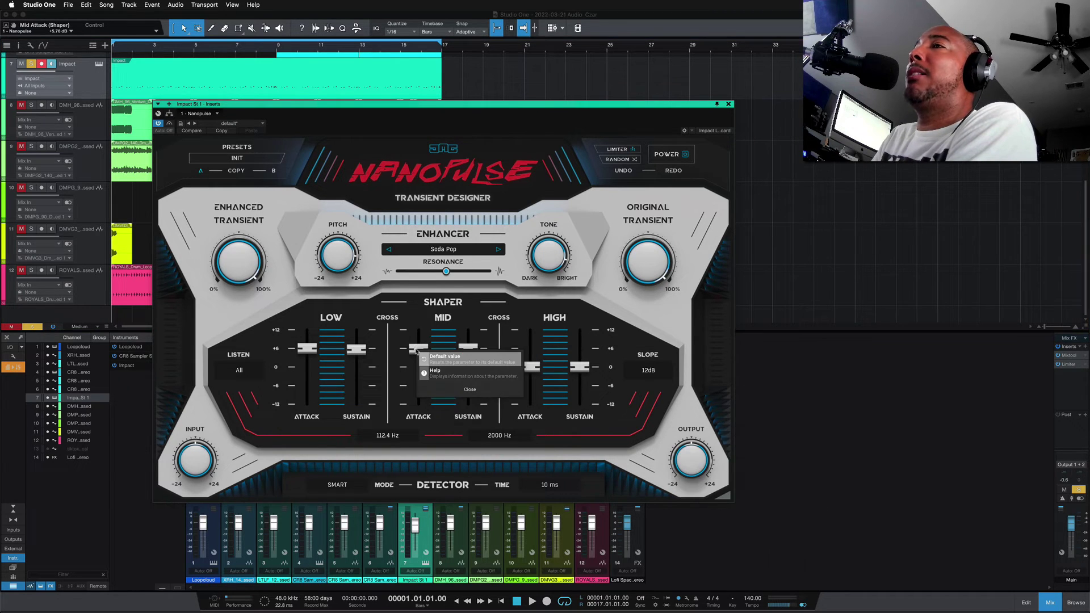
click(450, 365)
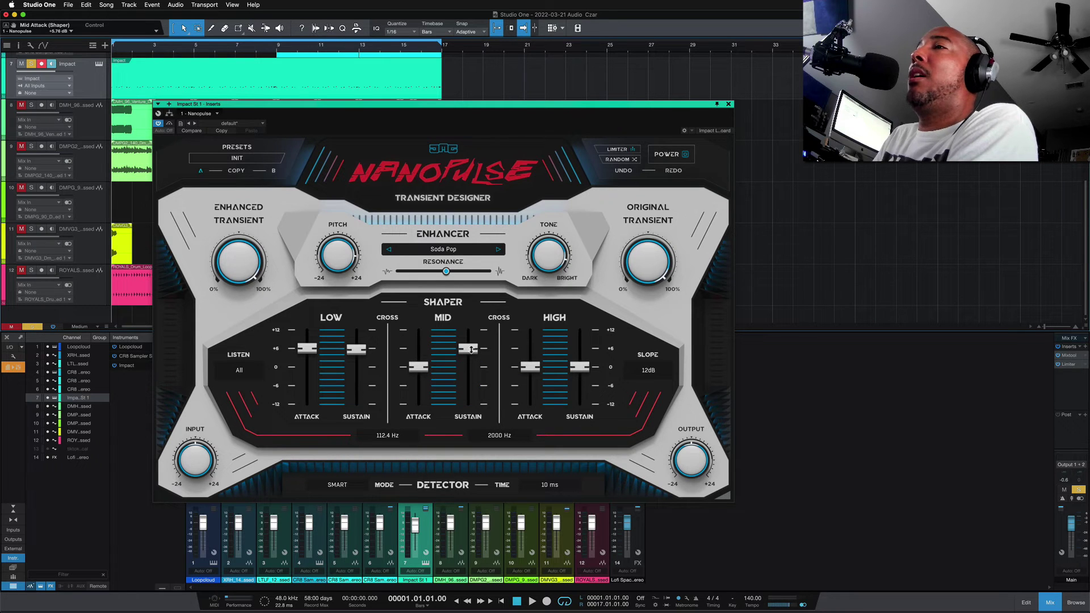
right_click(471, 349)
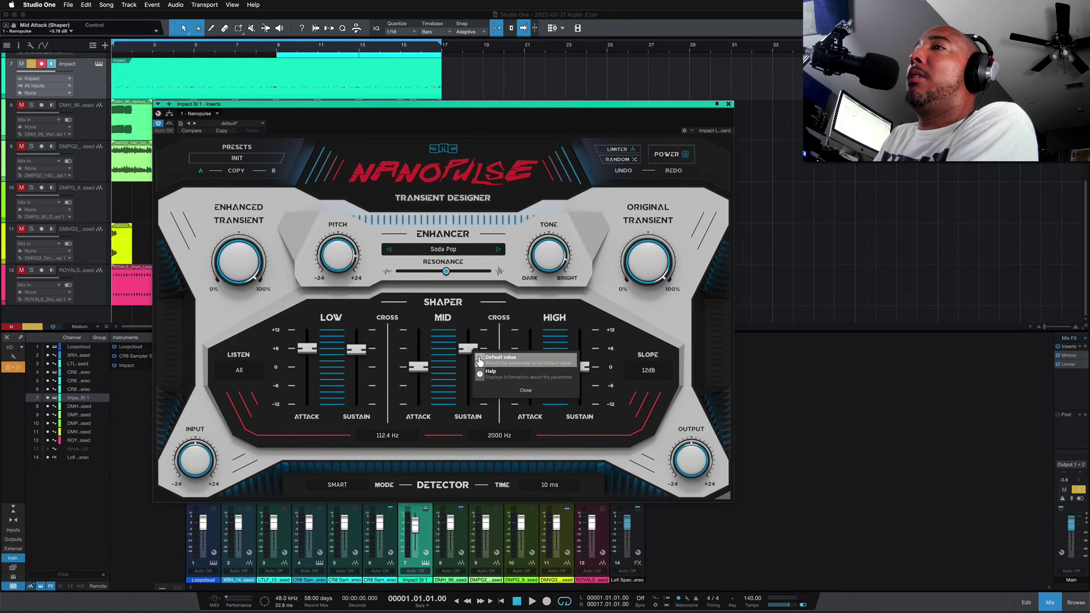
click(520, 362)
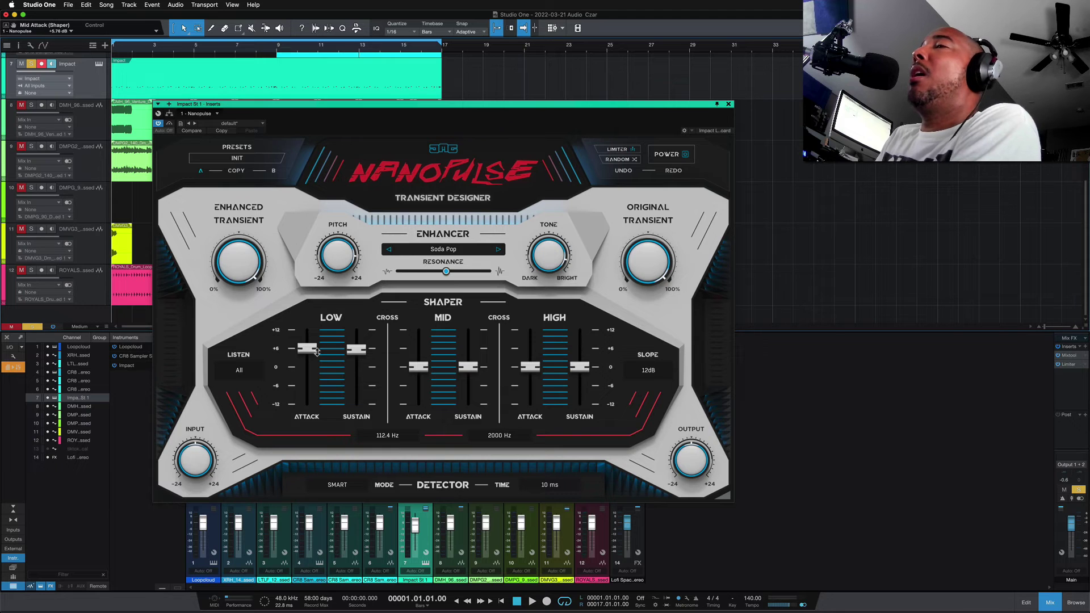